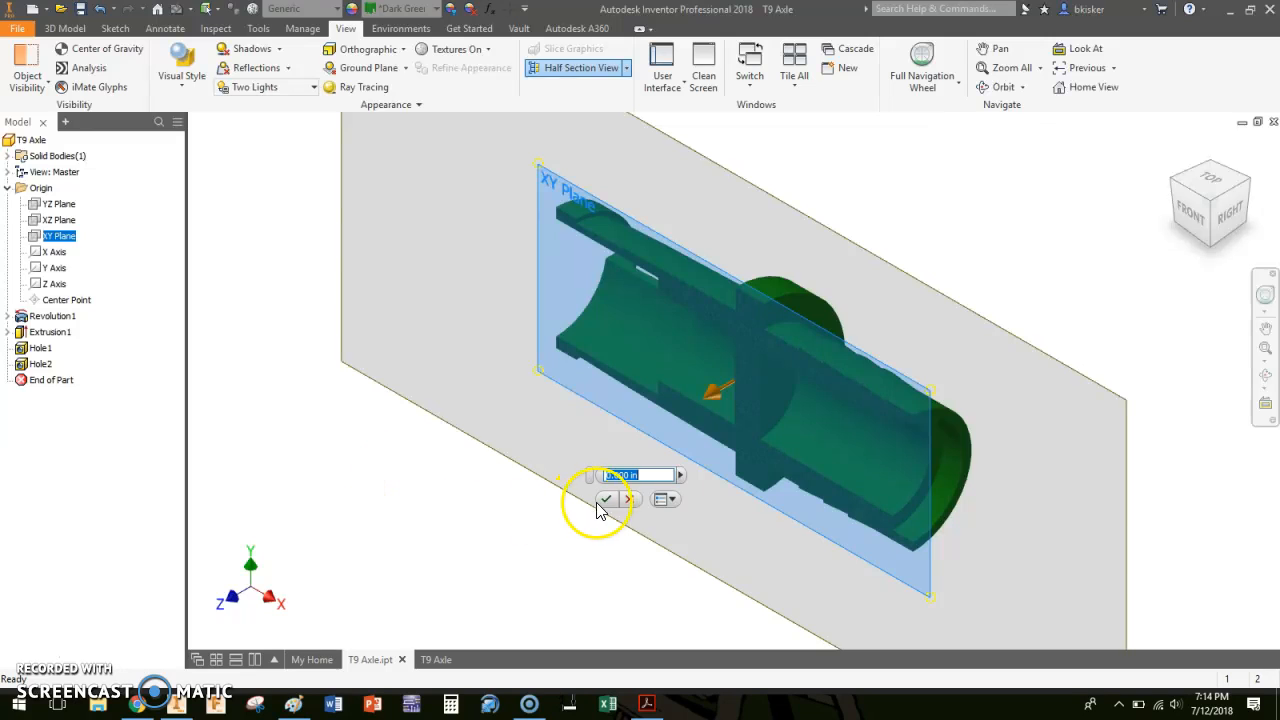
# Step: Examine the half-sectioned axle from the front, zooming in on its ridges and center flange, and return to the home view
pyautogui.click(1189, 216)
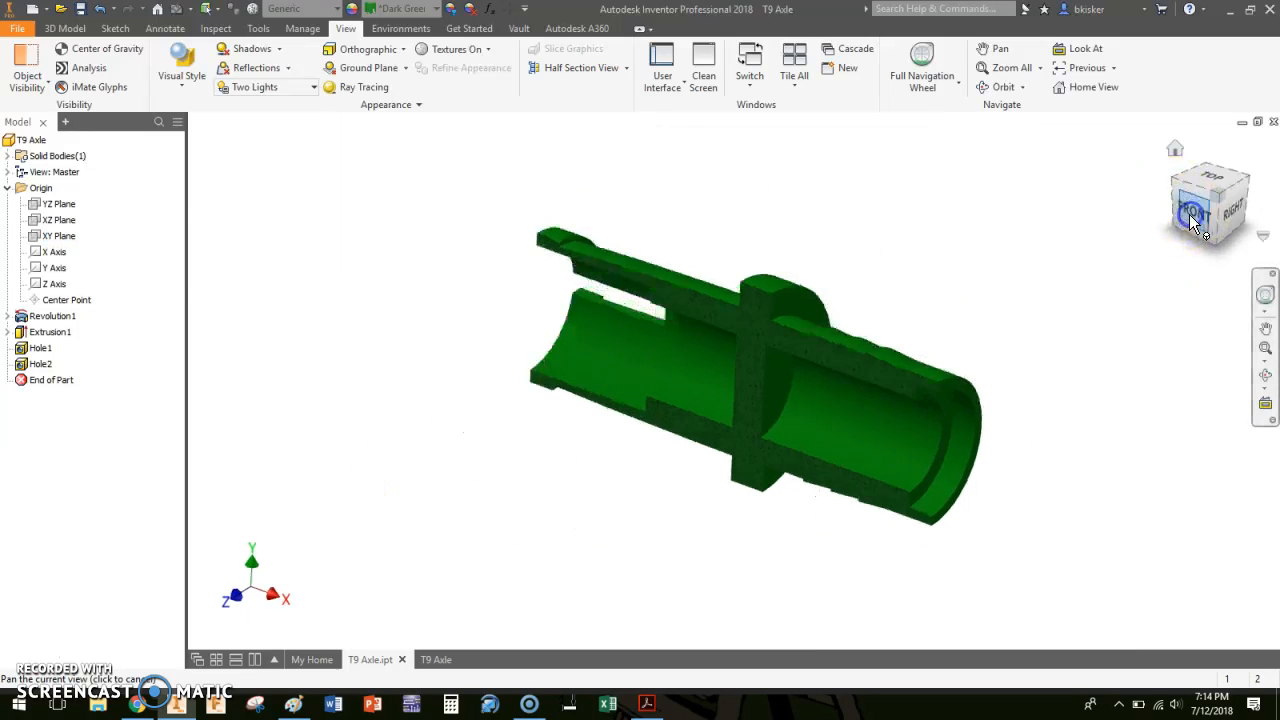
pyautogui.scroll(-3, 697, 356)
pyautogui.moveTo(704, 360); pyautogui.dragTo(677, 349, button='middle')
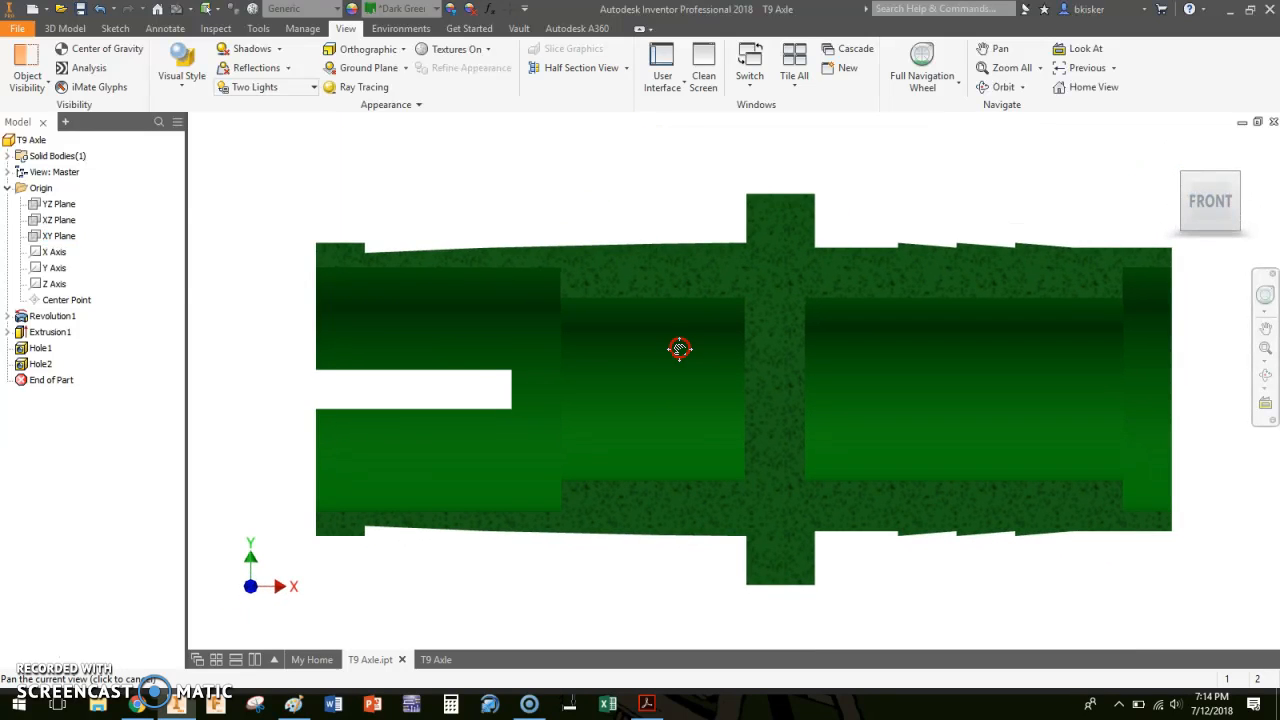
pyautogui.scroll(-3, 920, 240)
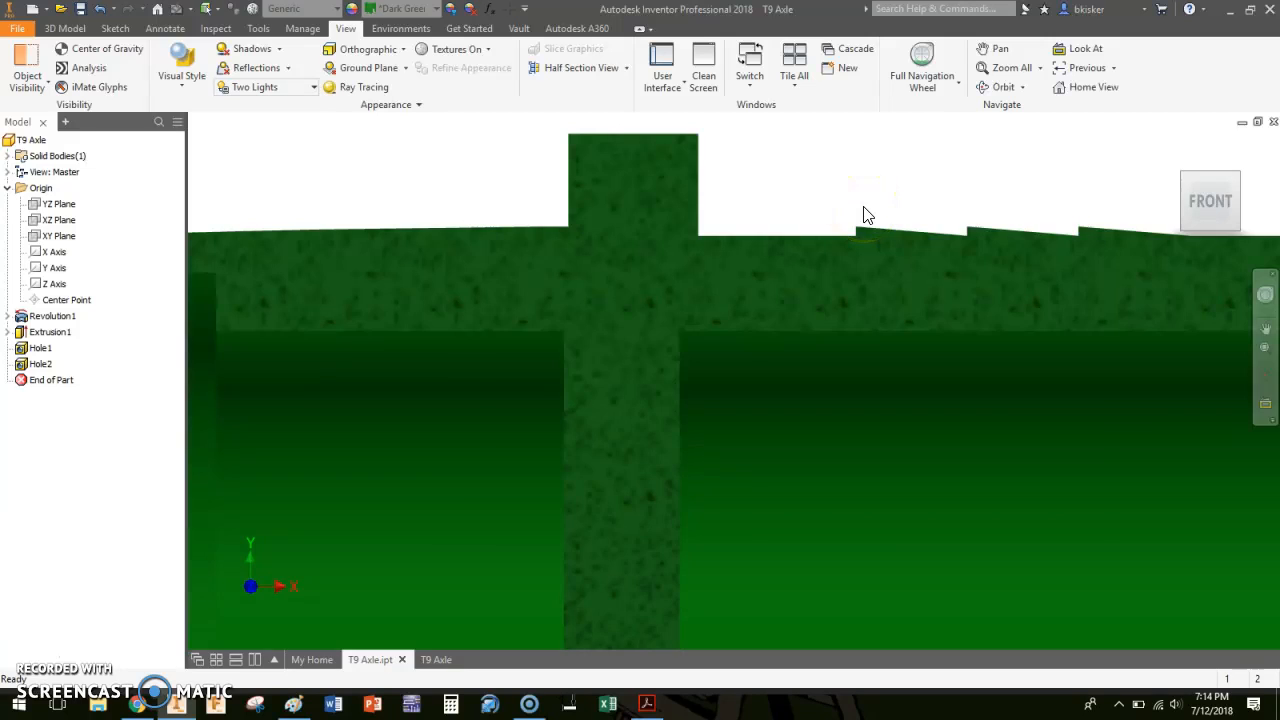
pyautogui.scroll(3, 866, 214)
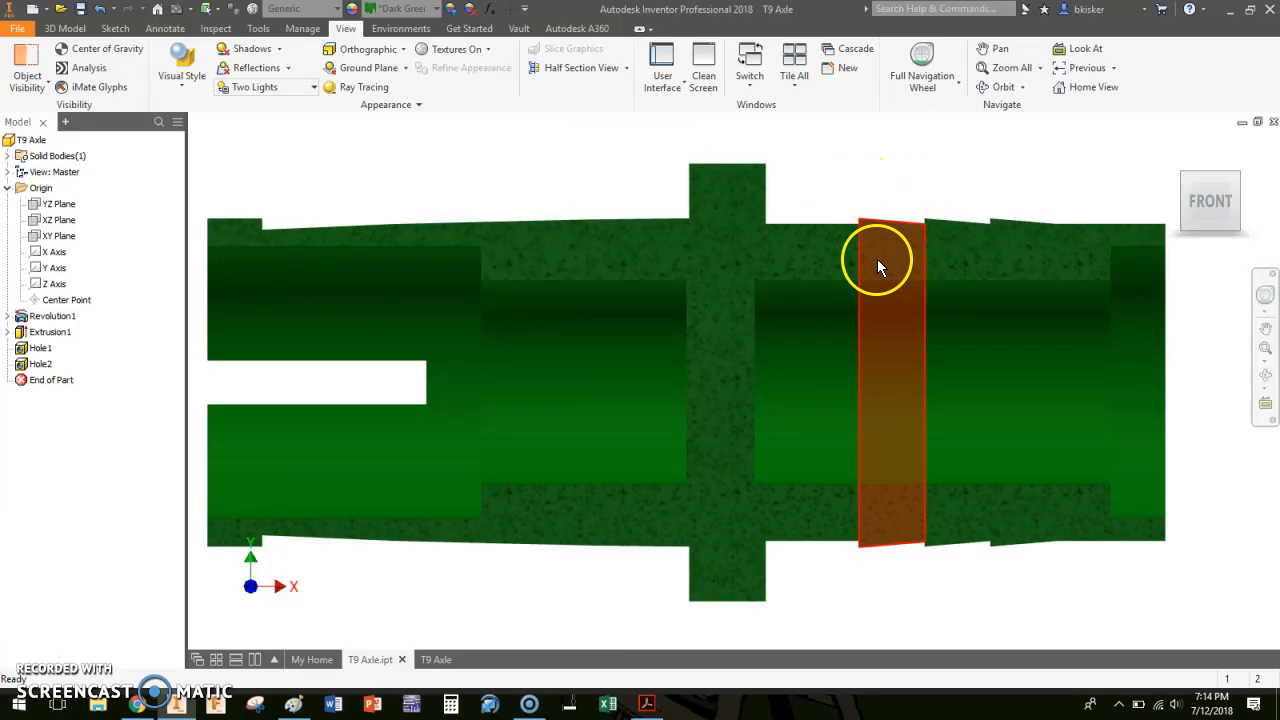
pyautogui.click(1177, 149)
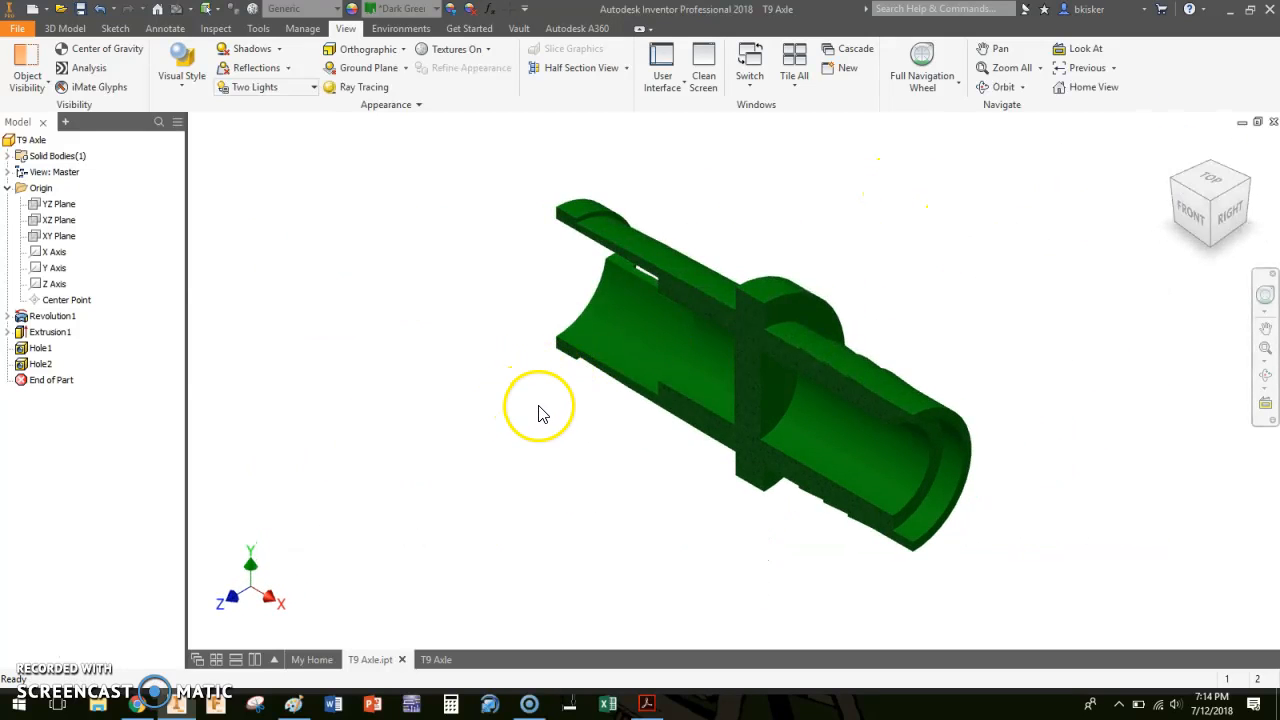
pyautogui.click(547, 70)
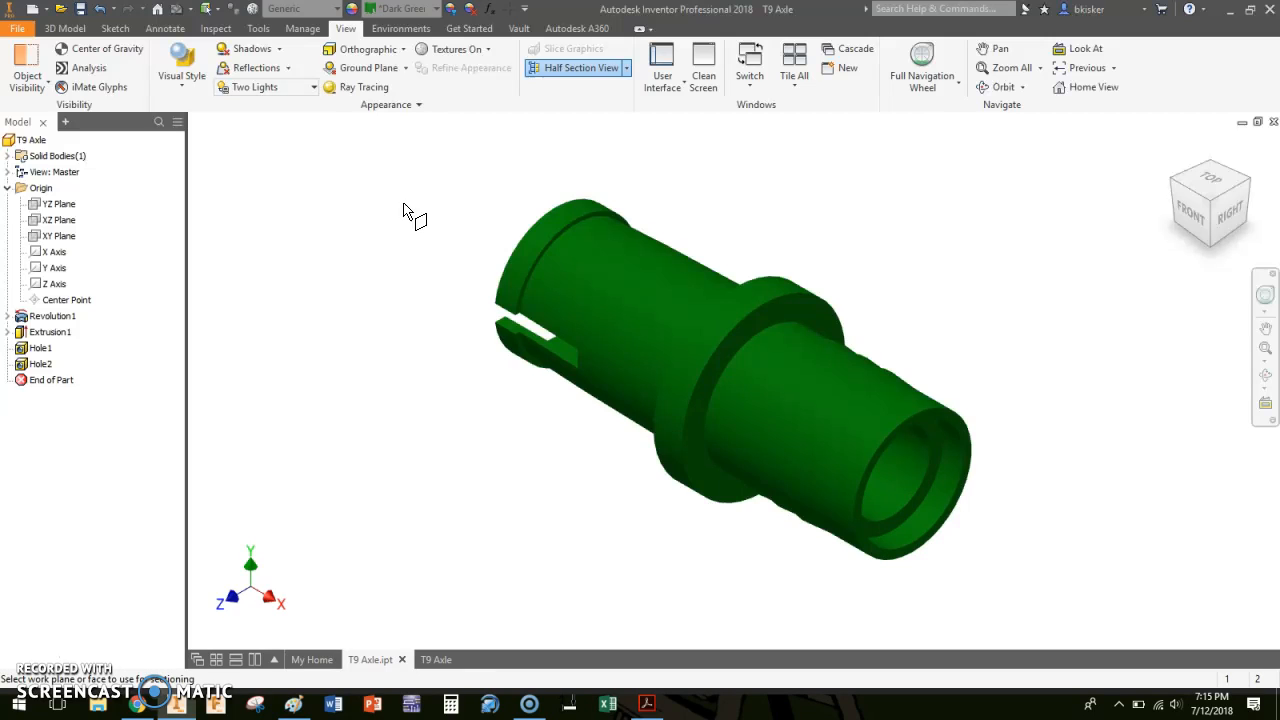
pyautogui.click(406, 207)
# Step: Create a new drawing file from the drawing template
pyautogui.click(28, 10)
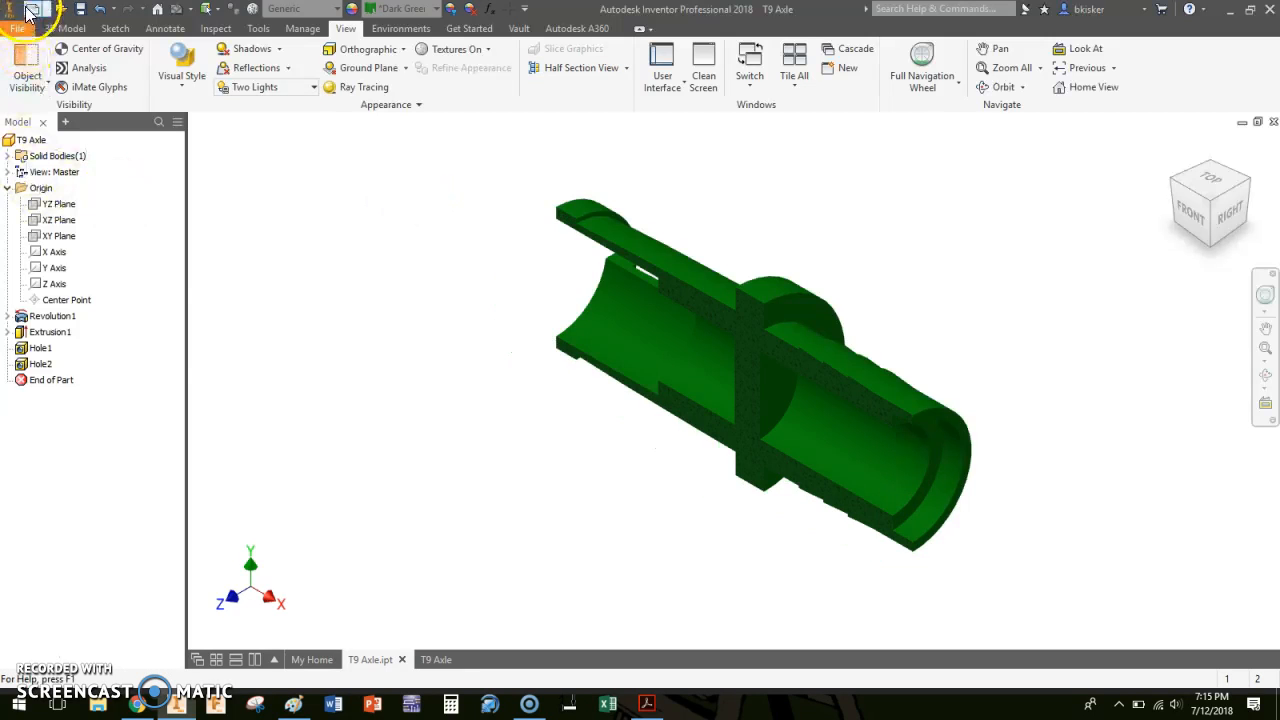
pyautogui.click(657, 423)
pyautogui.doubleClick(655, 418)
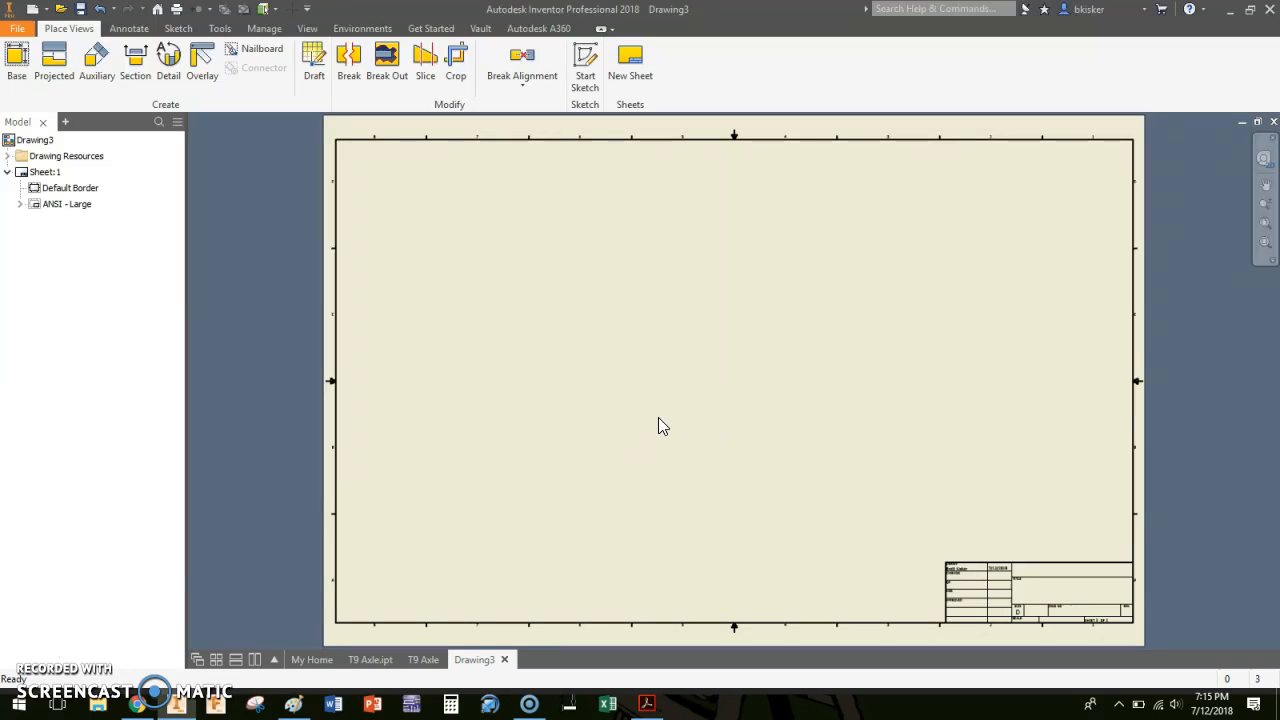
# Step: Change the sheet size to A and delete the ANSI - Large title block from the sheet
pyautogui.rightClick(46, 176)
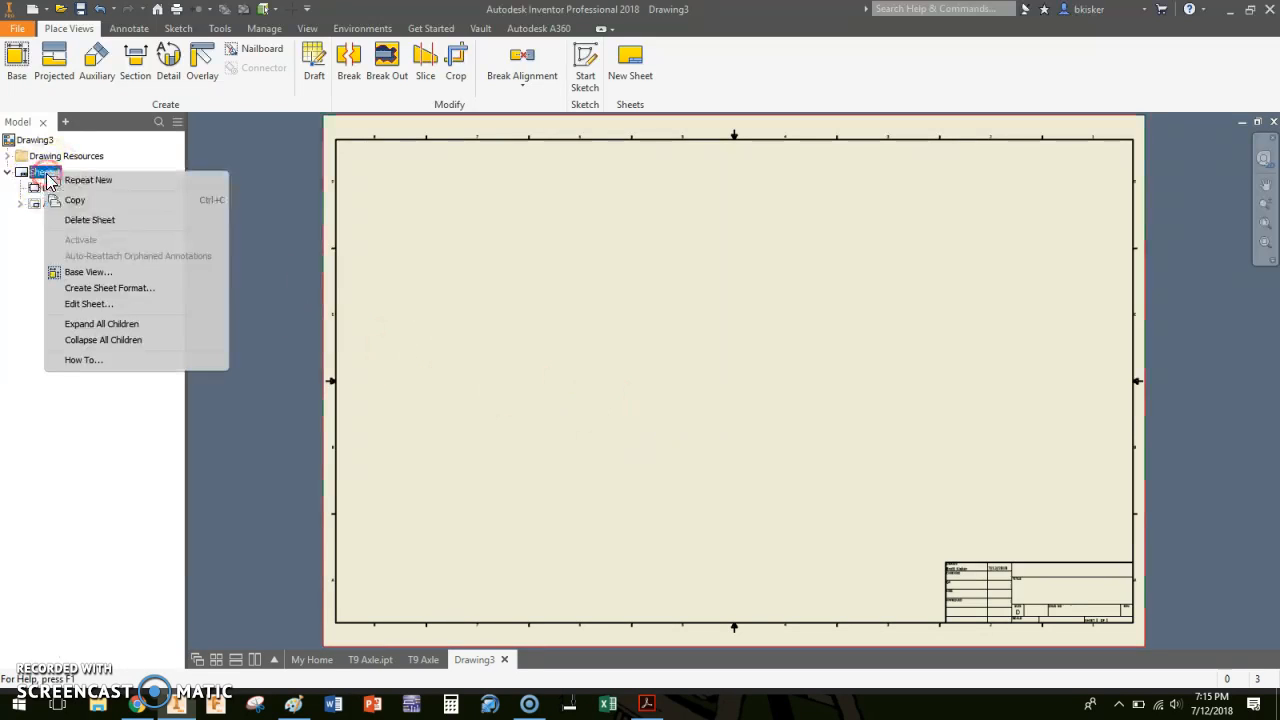
pyautogui.click(103, 308)
pyautogui.click(228, 224)
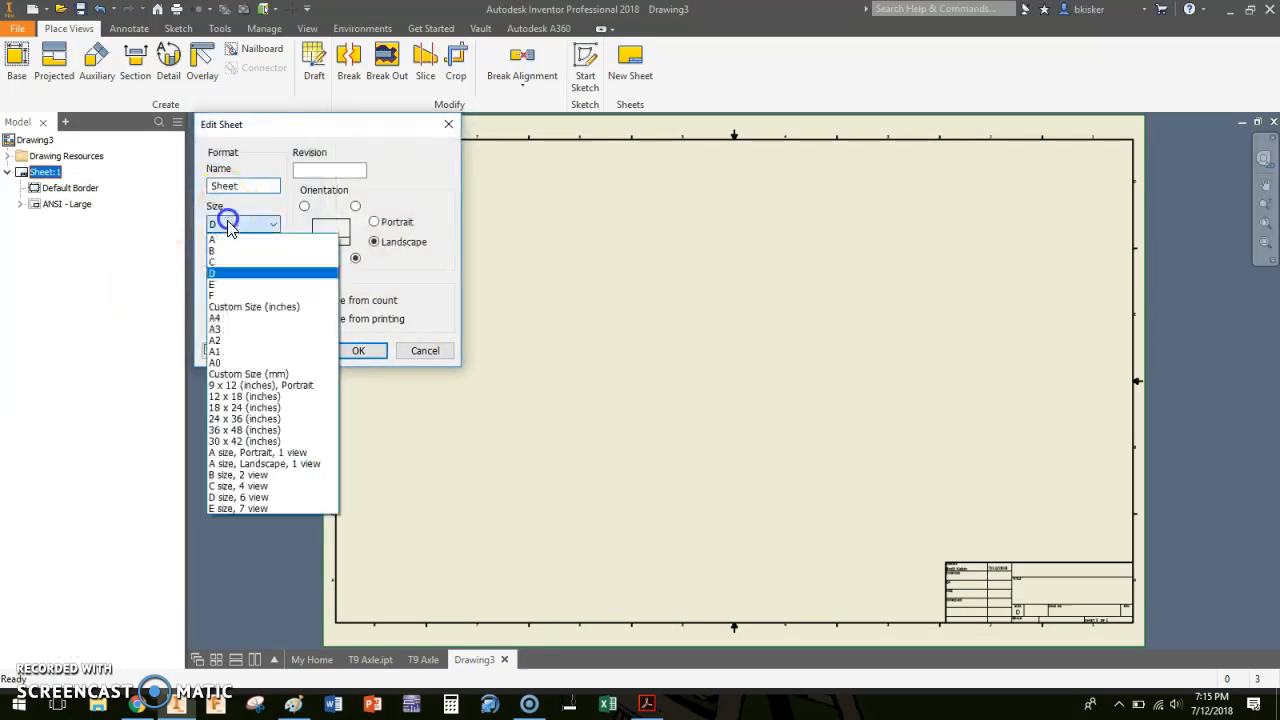
pyautogui.click(226, 242)
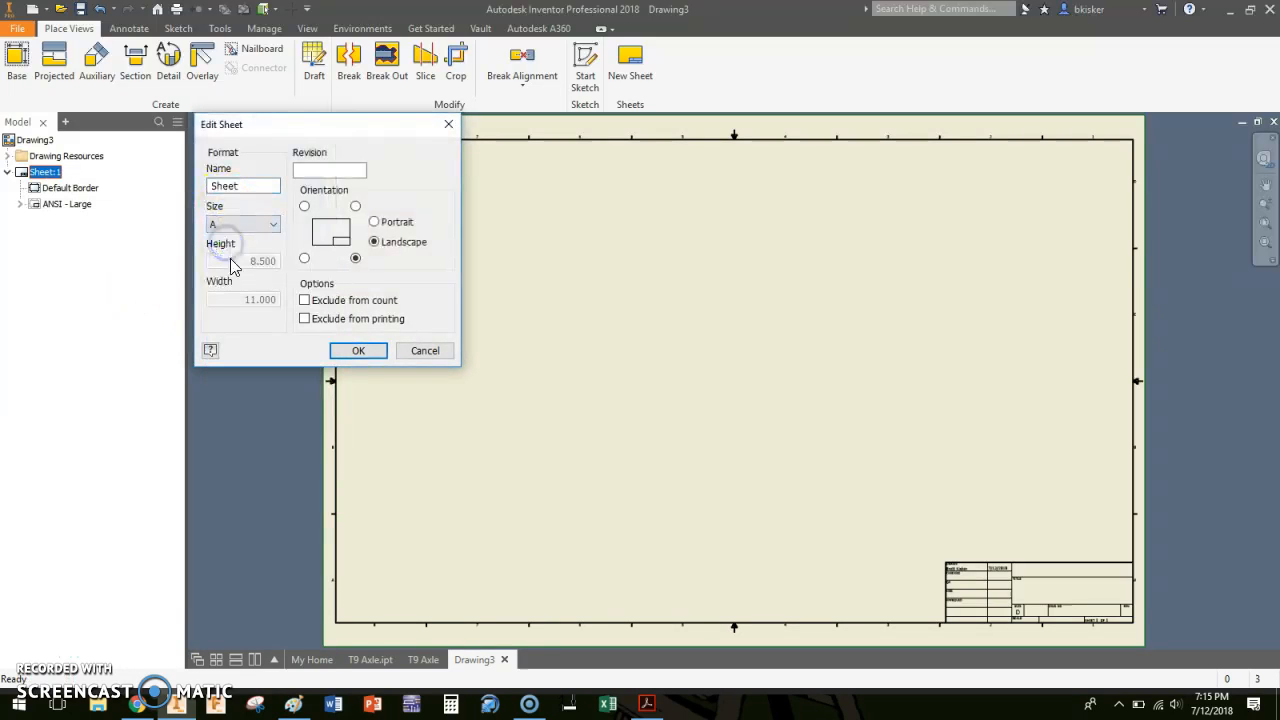
pyautogui.click(352, 351)
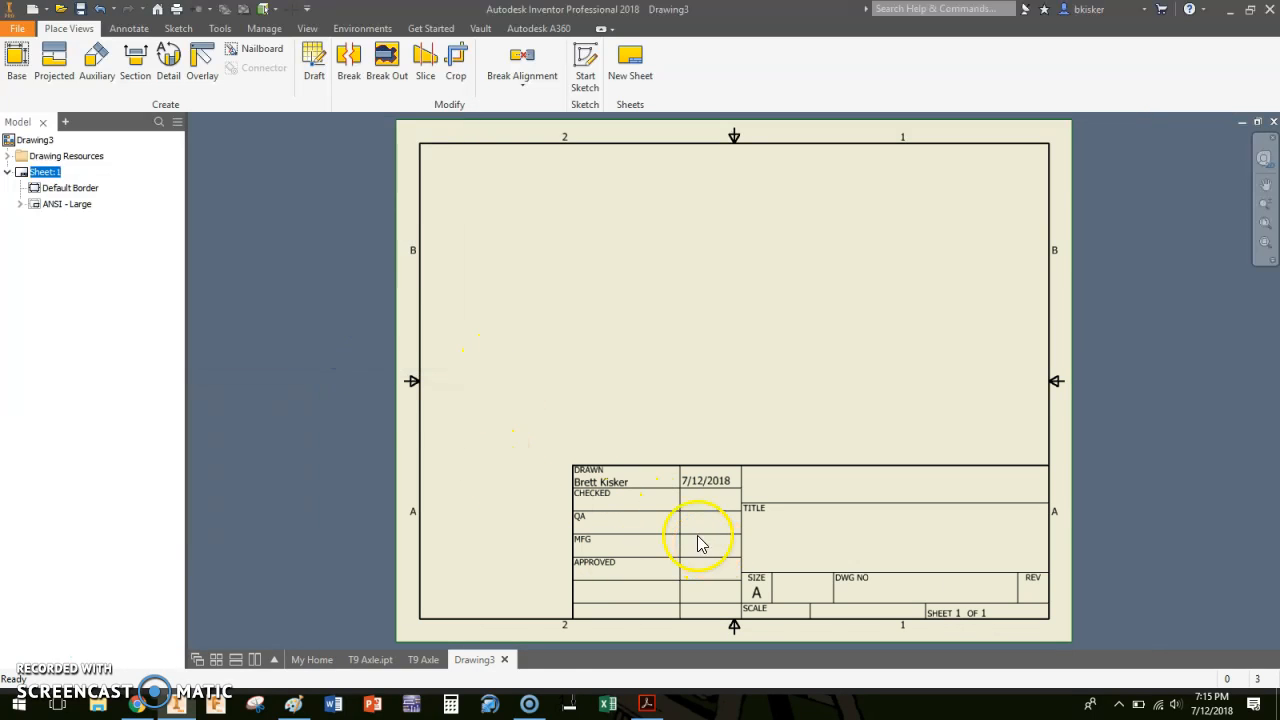
pyautogui.rightClick(56, 208)
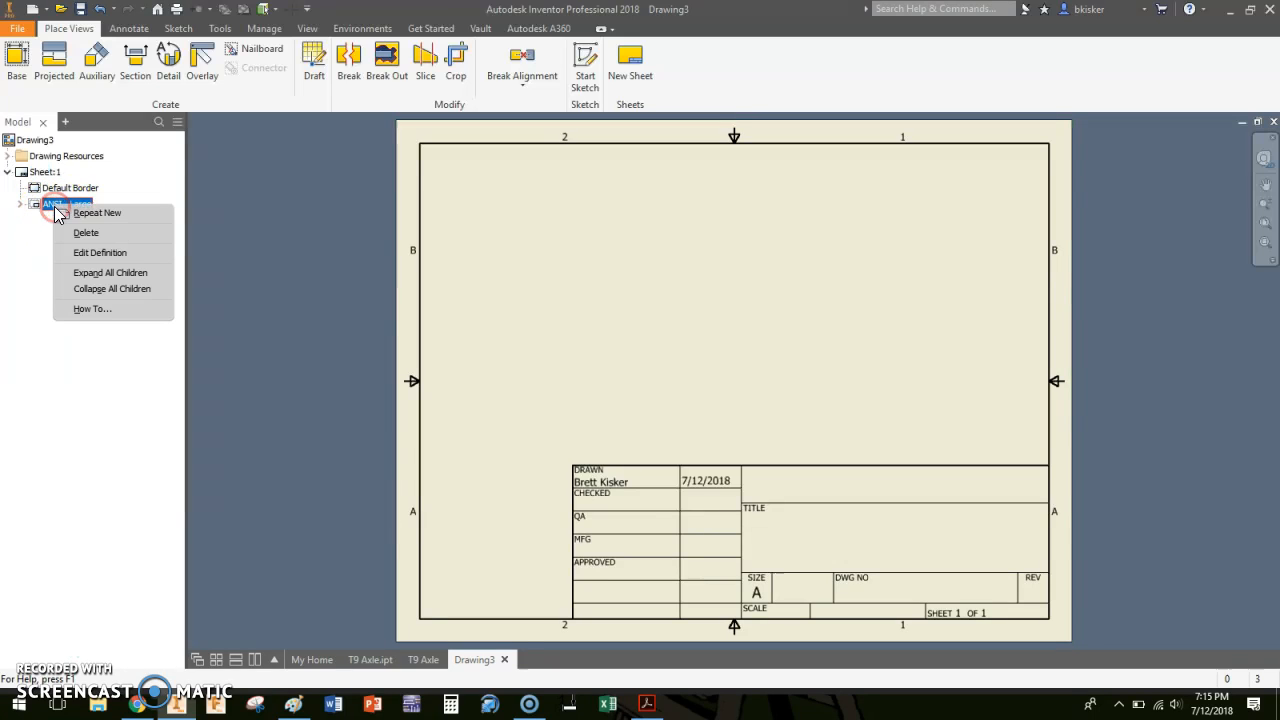
pyautogui.click(77, 235)
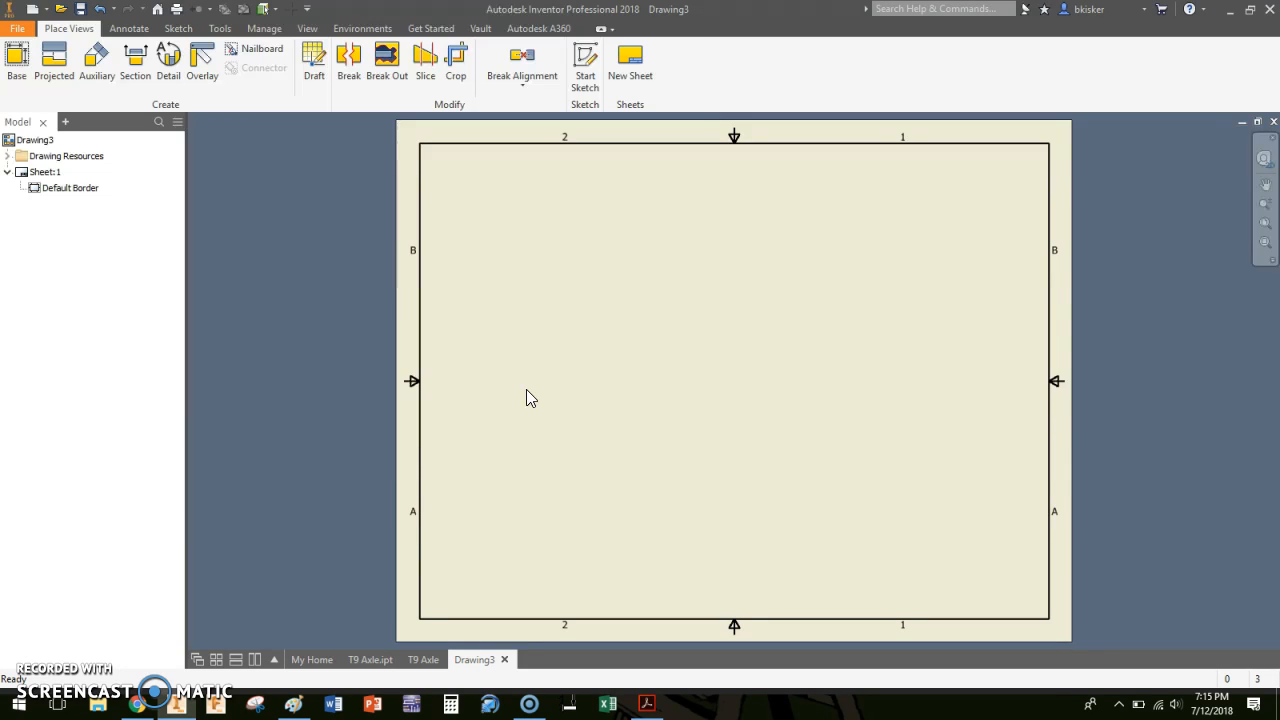
# Step: Start a base view of the T9 Axle and browse the model files available in the Automoblox T9 folder
pyautogui.click(16, 57)
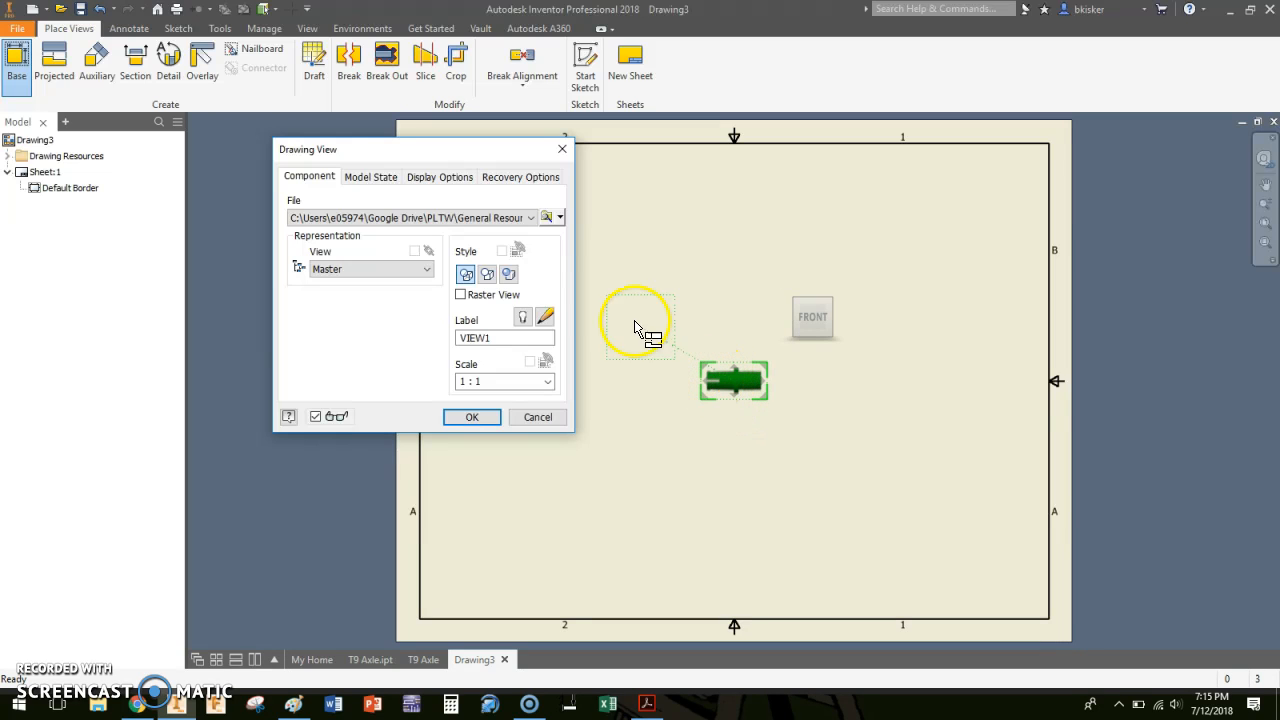
pyautogui.click(547, 218)
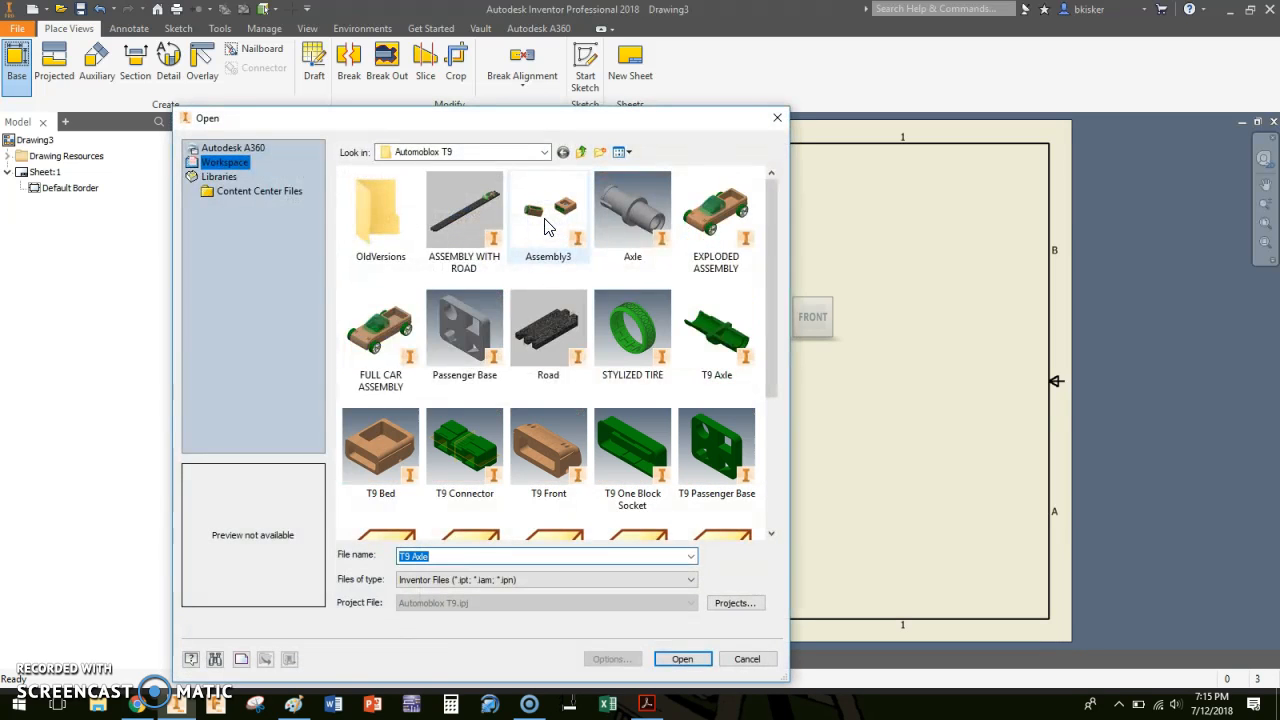
pyautogui.scroll(-2, 600, 400)
pyautogui.scroll(2, 530, 300)
pyautogui.click(777, 118)
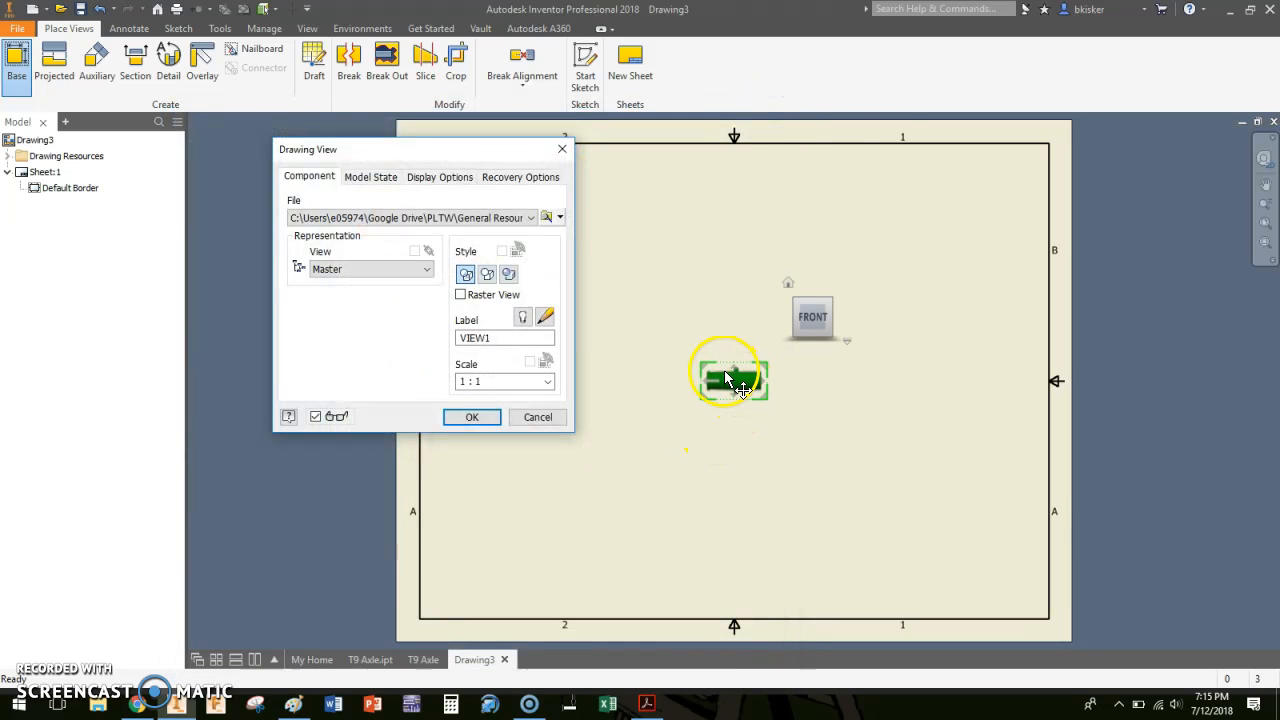
# Step: Place the axle's base view at scale 5 in the TOP orientation and move it to the sheet's upper-left corner
pyautogui.moveTo(505, 381); pyautogui.dragTo(434, 371)
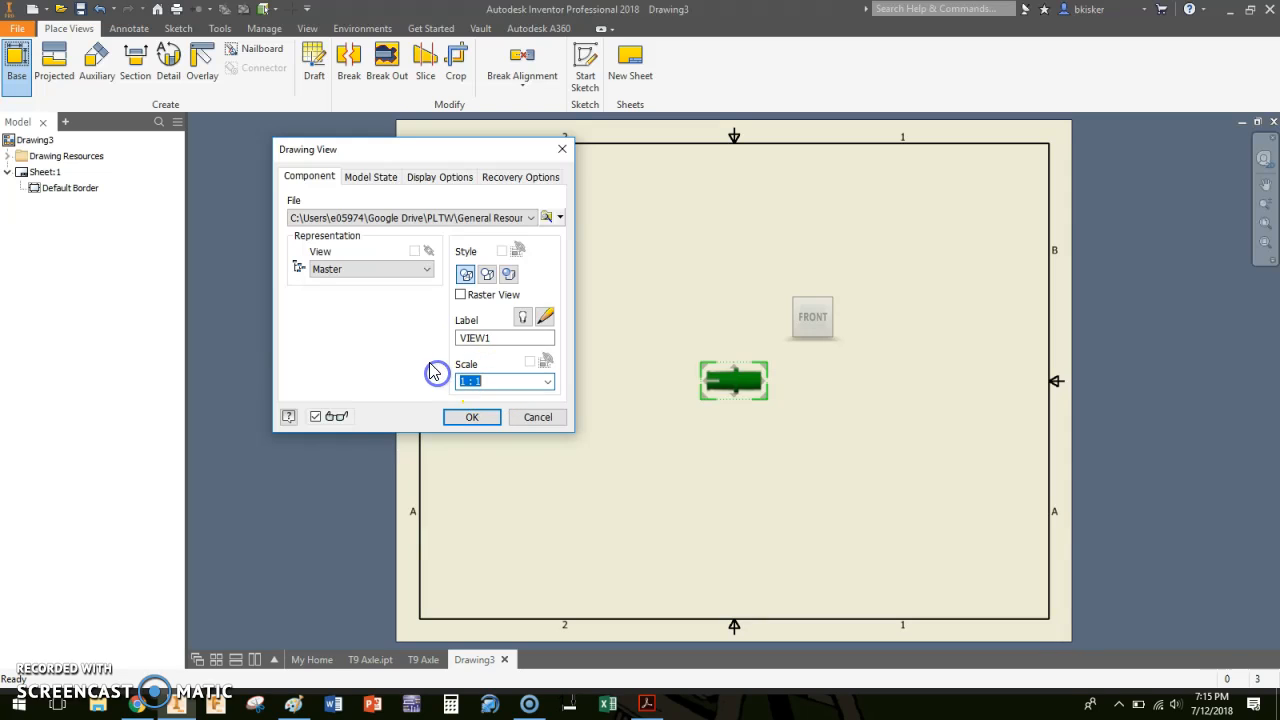
pyautogui.write('5')
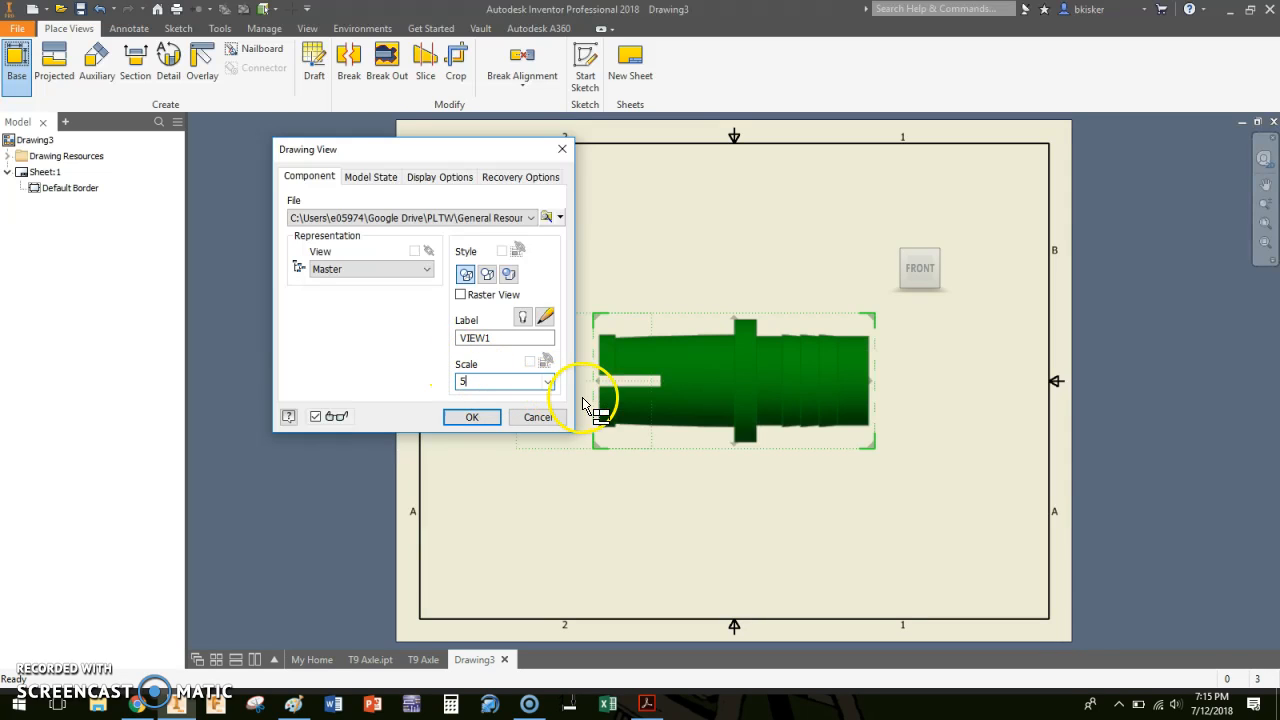
pyautogui.moveTo(912, 268)
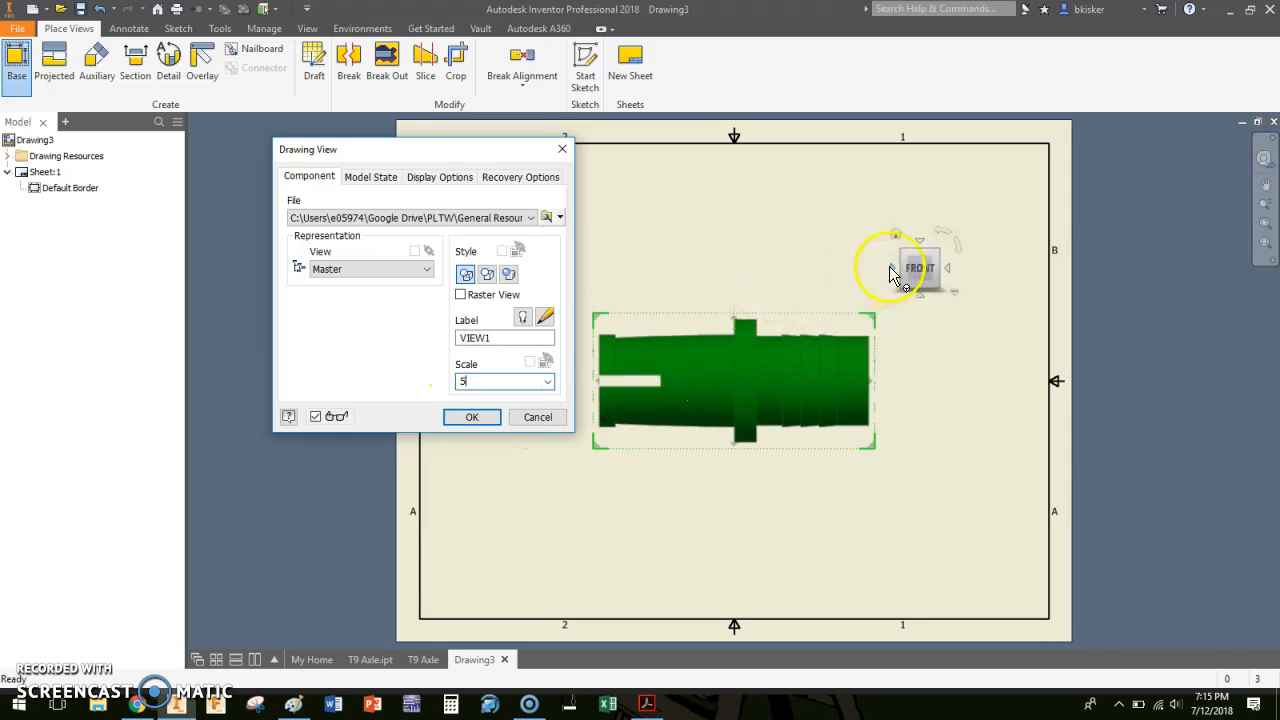
pyautogui.click(918, 241)
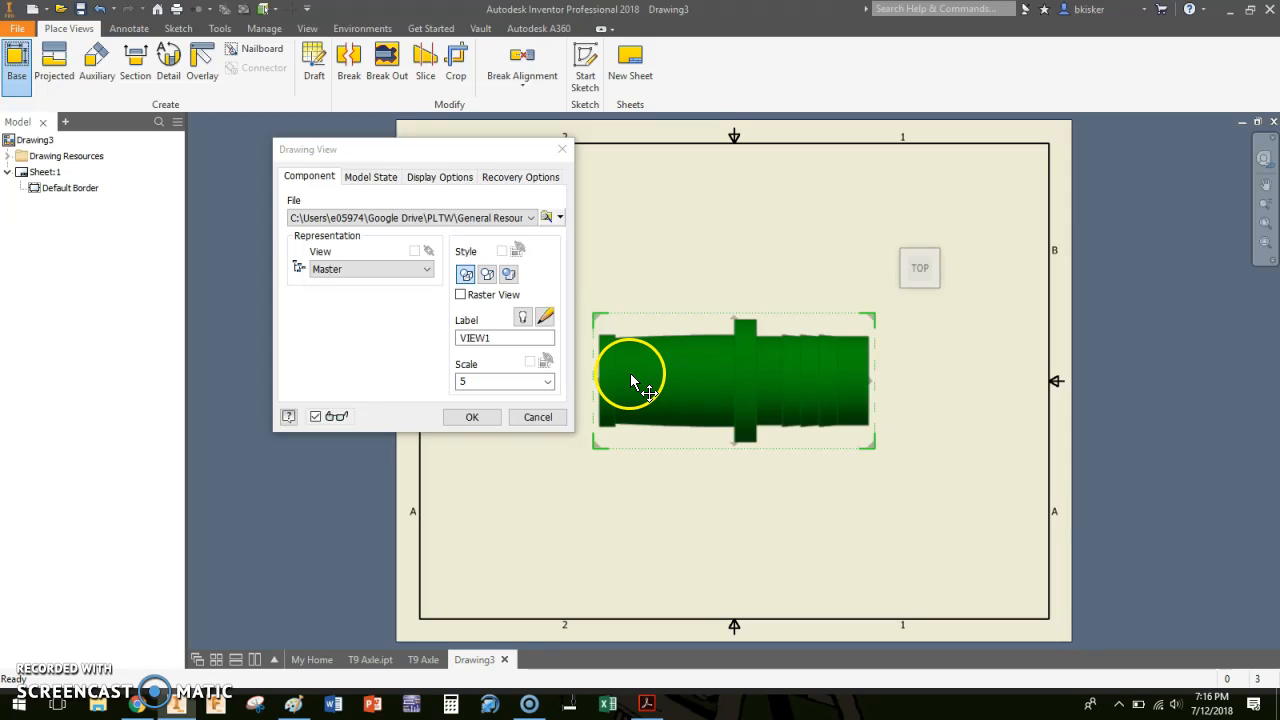
pyautogui.click(471, 418)
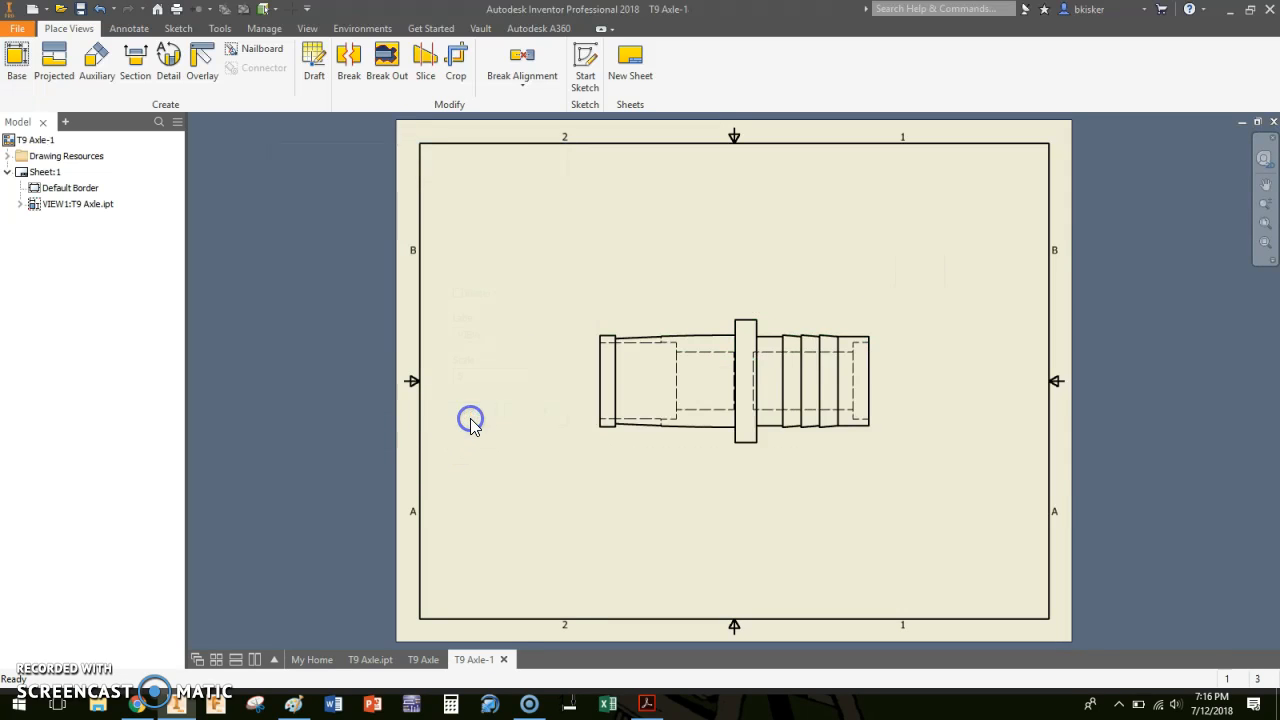
pyautogui.moveTo(799, 318)
pyautogui.mouseDown()
pyautogui.moveTo(717, 240)
pyautogui.moveTo(700, 189)
pyautogui.moveTo(675, 172)
pyautogui.mouseUp()
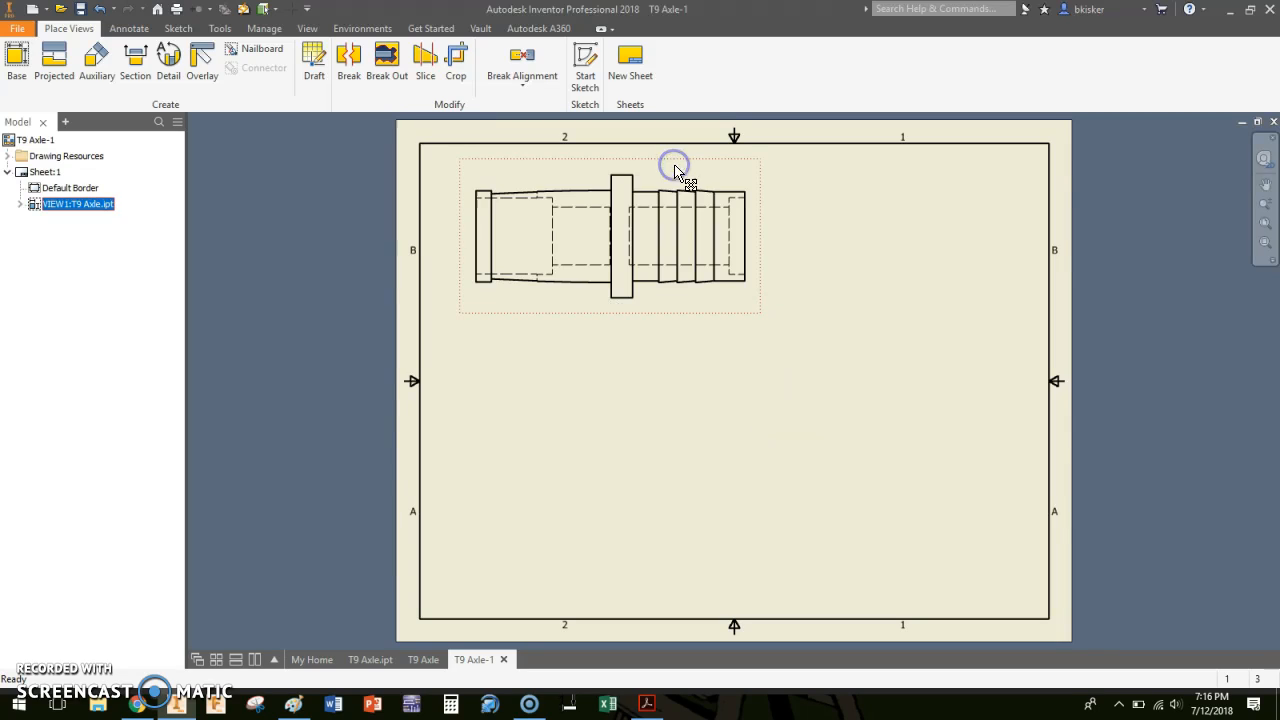
pyautogui.click(549, 358)
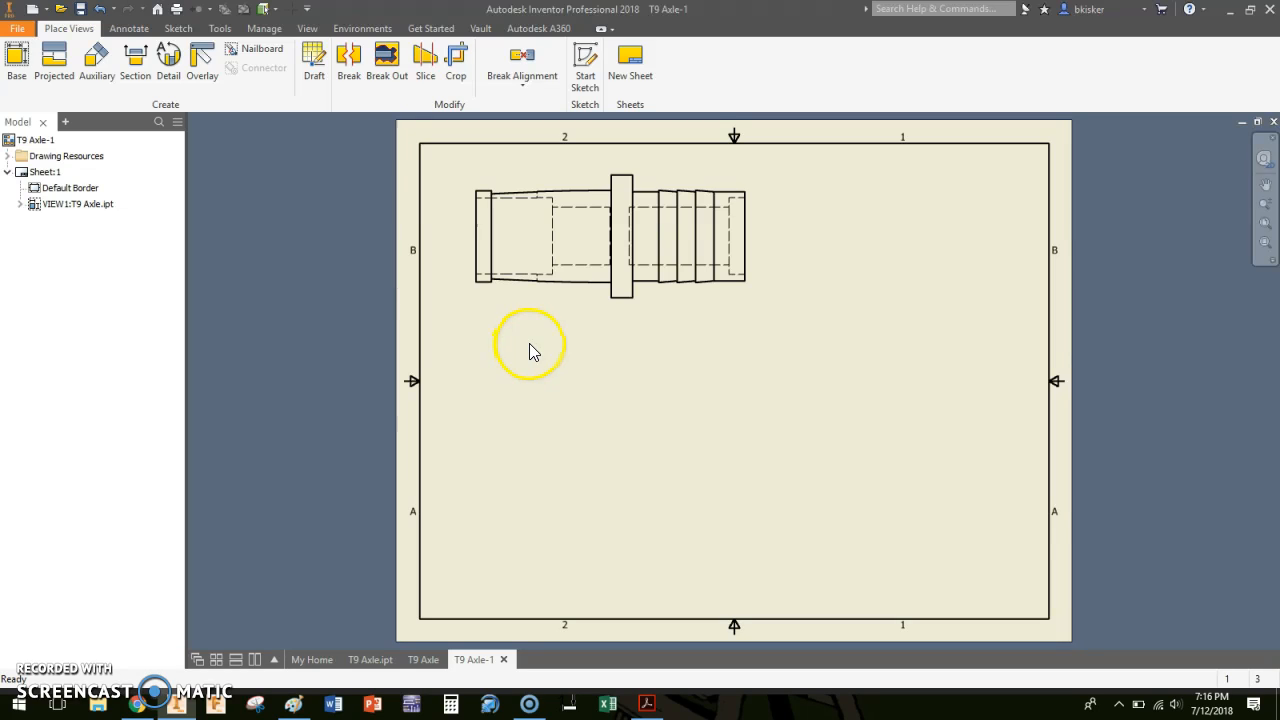
# Step: Draw a horizontal section line through the middle of the axle's base view, extending slightly past both ends
pyautogui.click(139, 62)
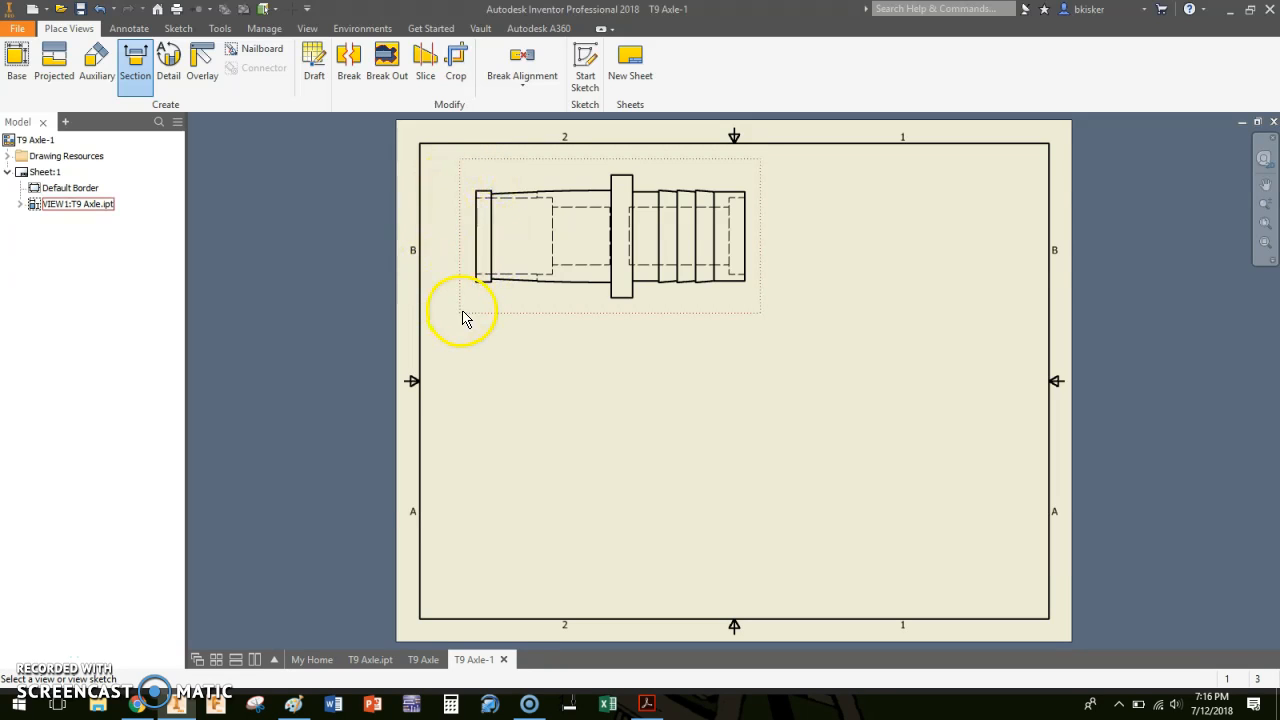
pyautogui.click(513, 276)
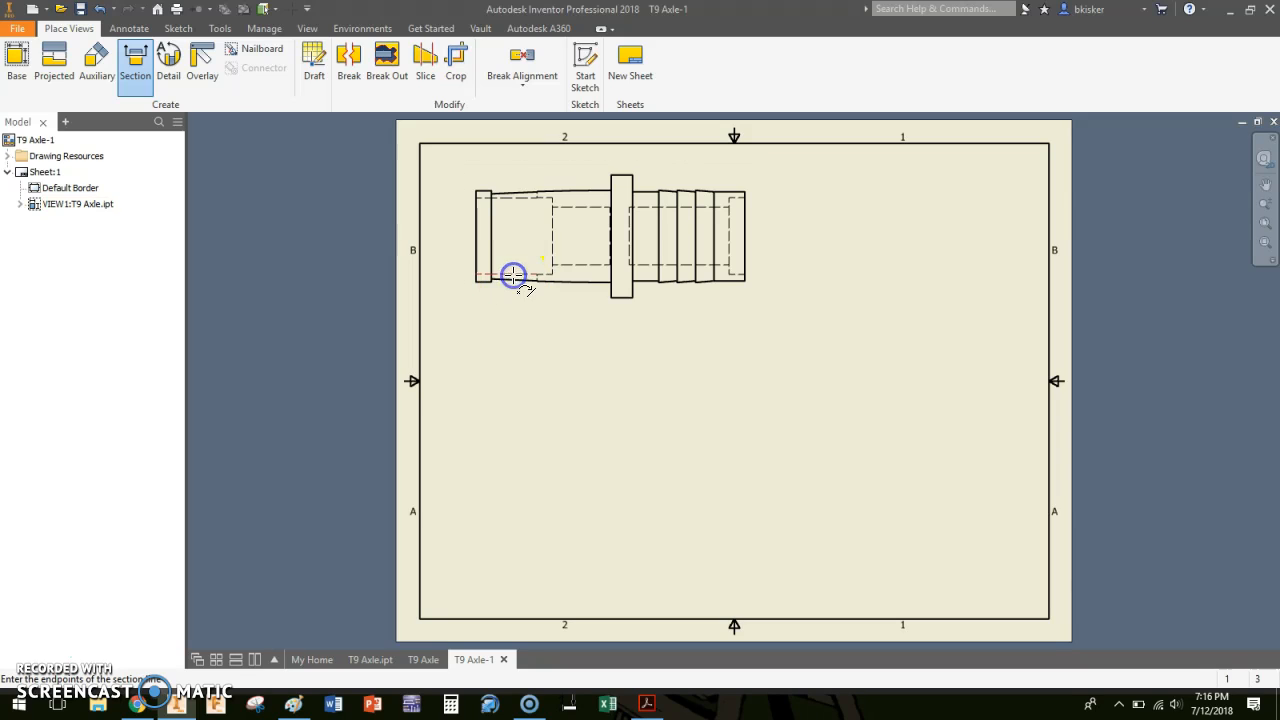
pyautogui.click(477, 235)
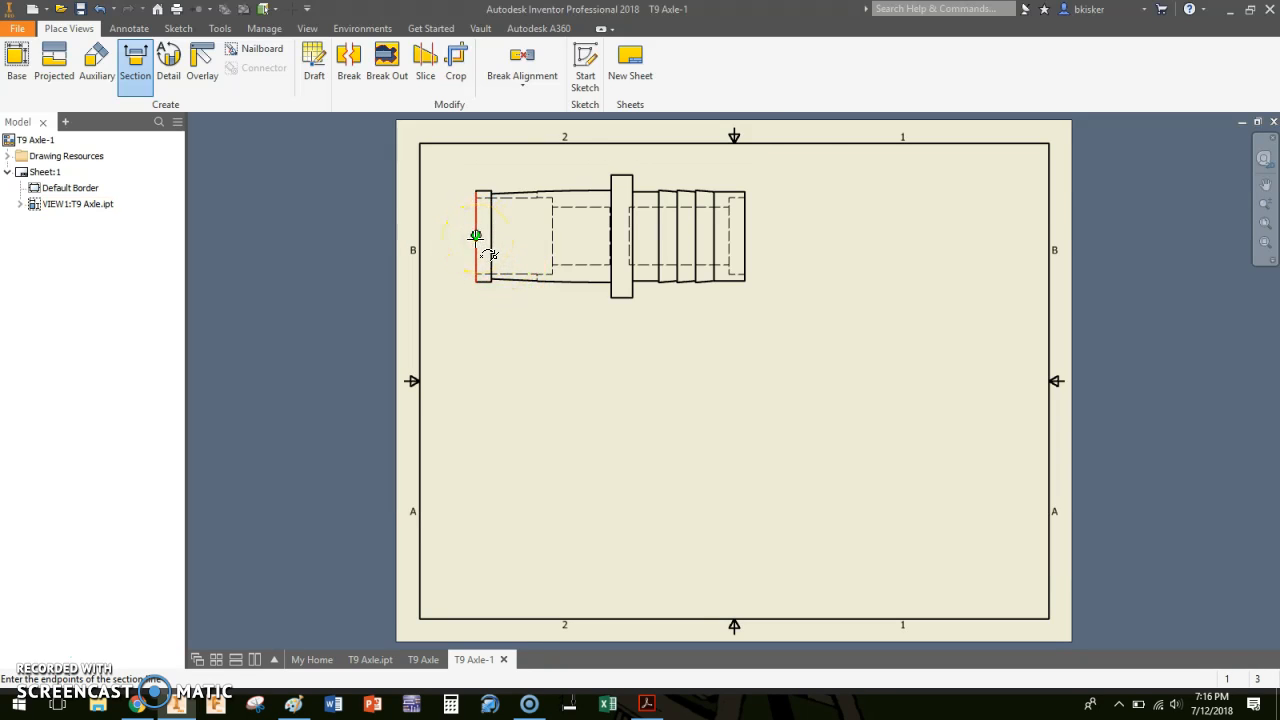
pyautogui.scroll(3, 475, 235)
pyautogui.click(473, 230)
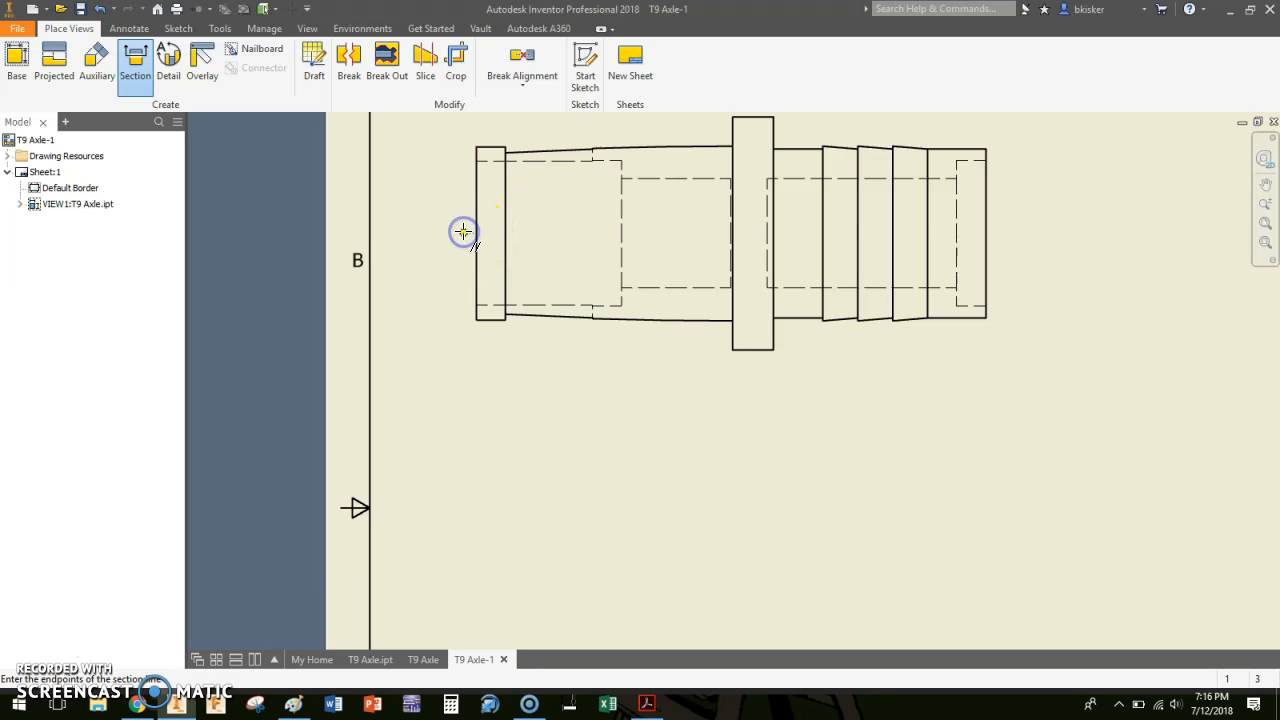
pyautogui.moveTo(463, 233); pyautogui.dragTo(970, 237)
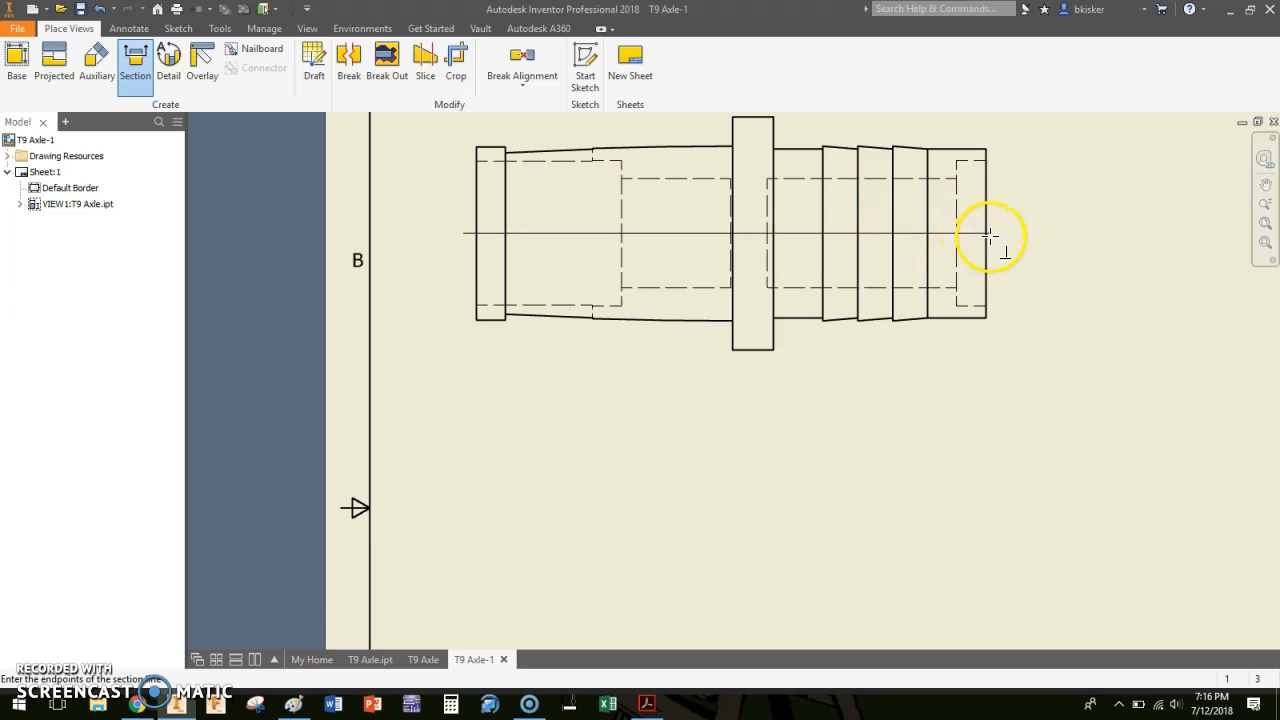
pyautogui.moveTo(997, 234); pyautogui.dragTo(997, 234)
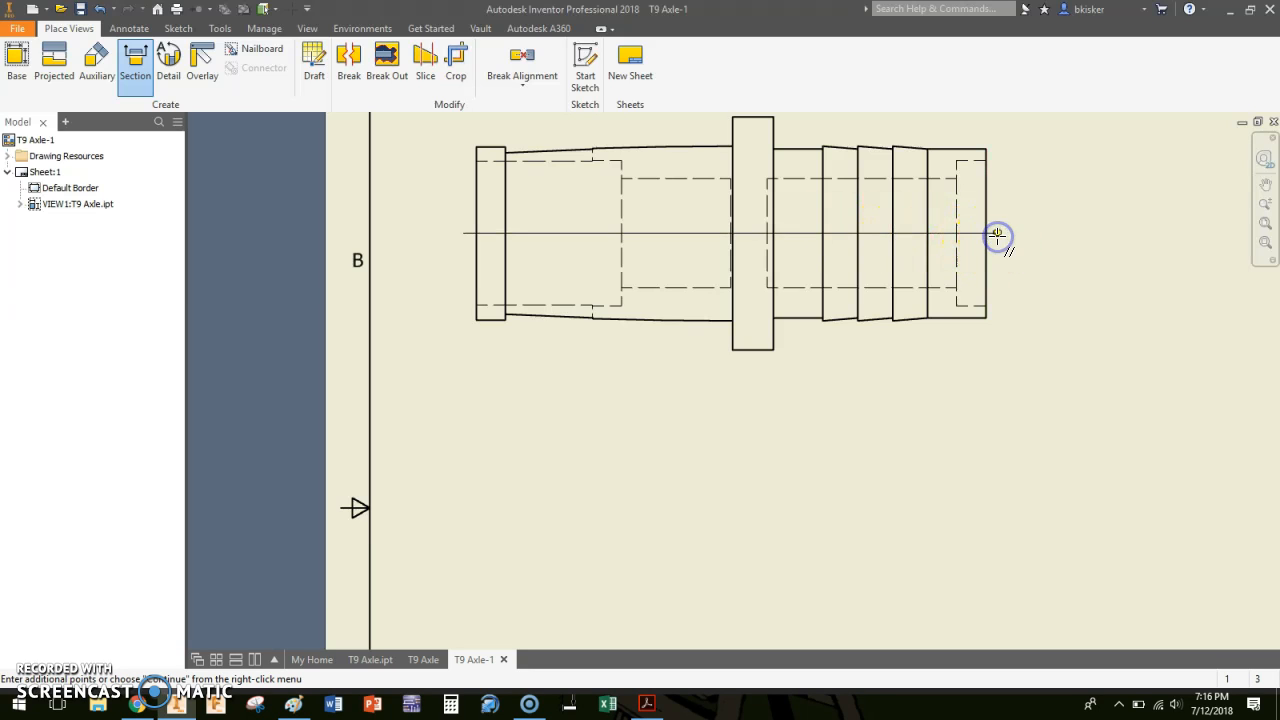
pyautogui.rightClick(997, 234)
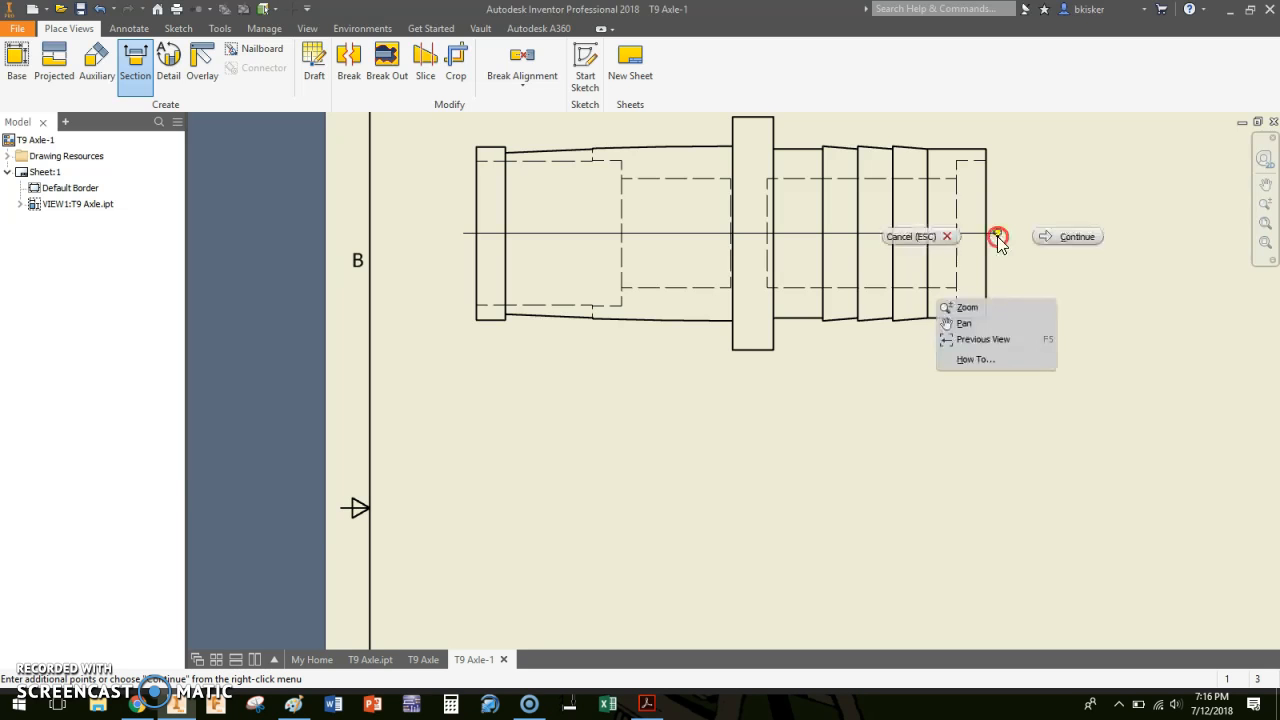
pyautogui.click(1060, 238)
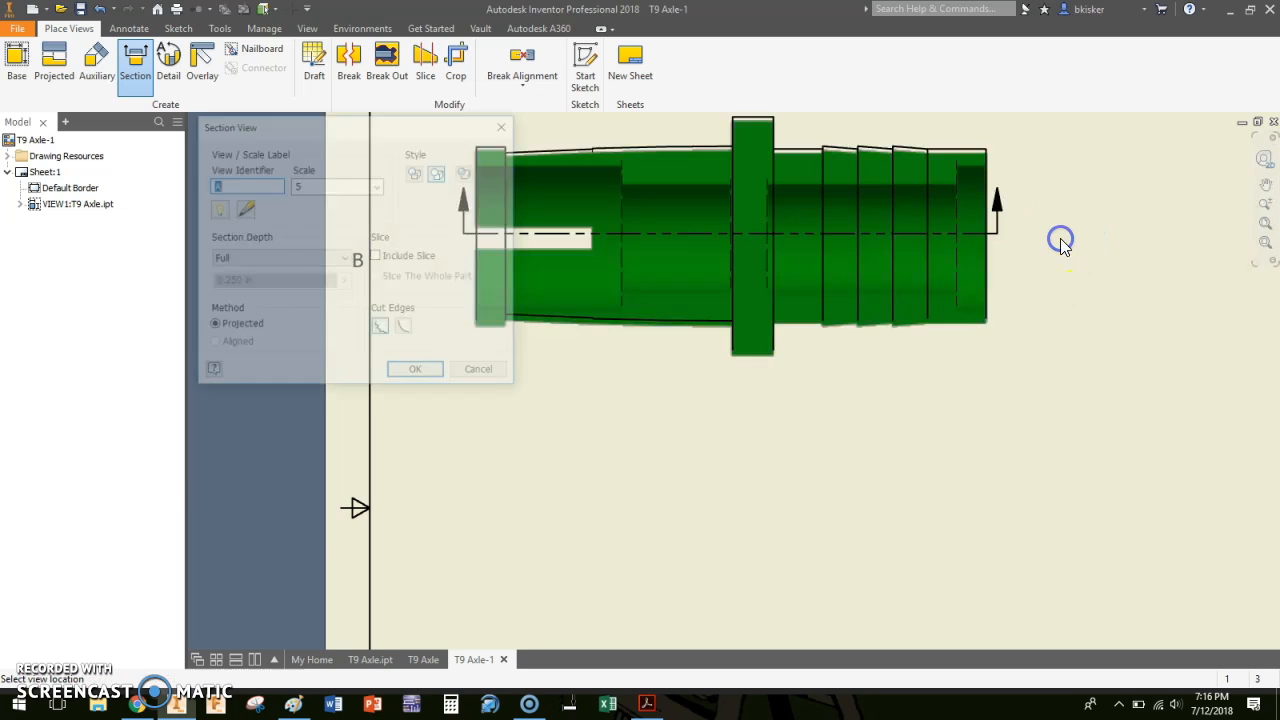
# Step: Place the section view directly below the base view on the sheet
pyautogui.scroll(-5, 777, 409)
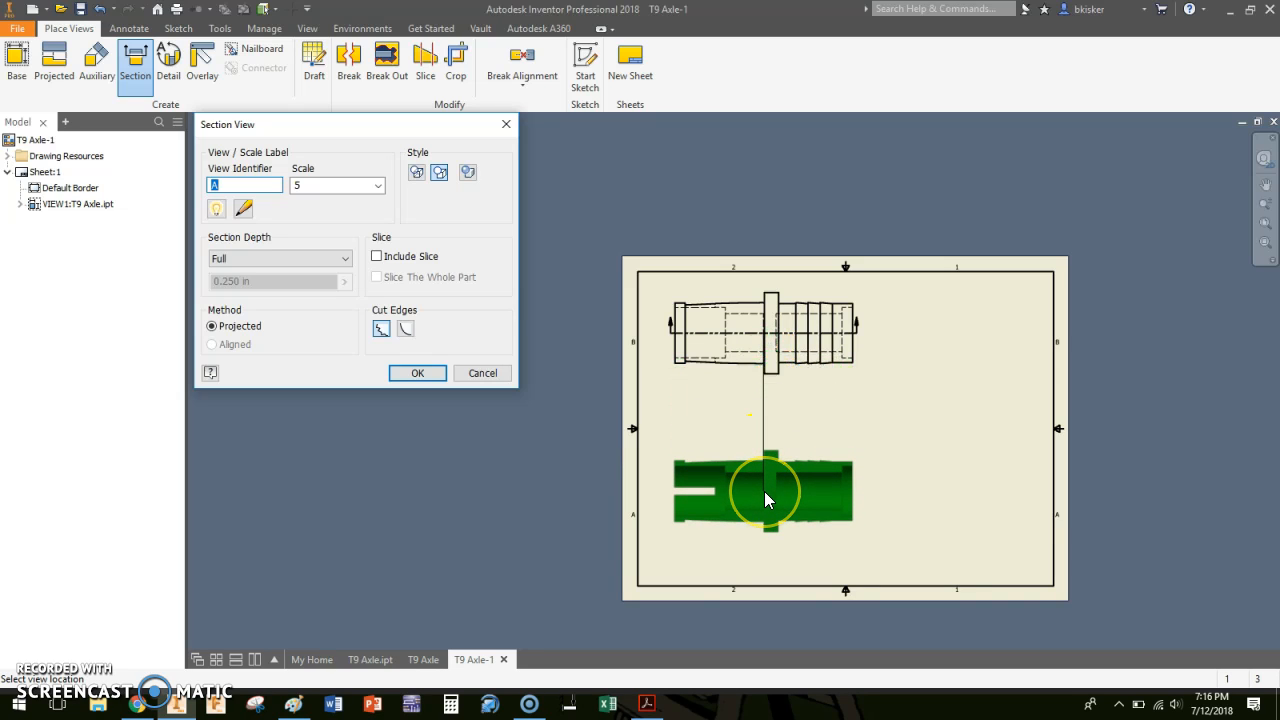
pyautogui.click(764, 492)
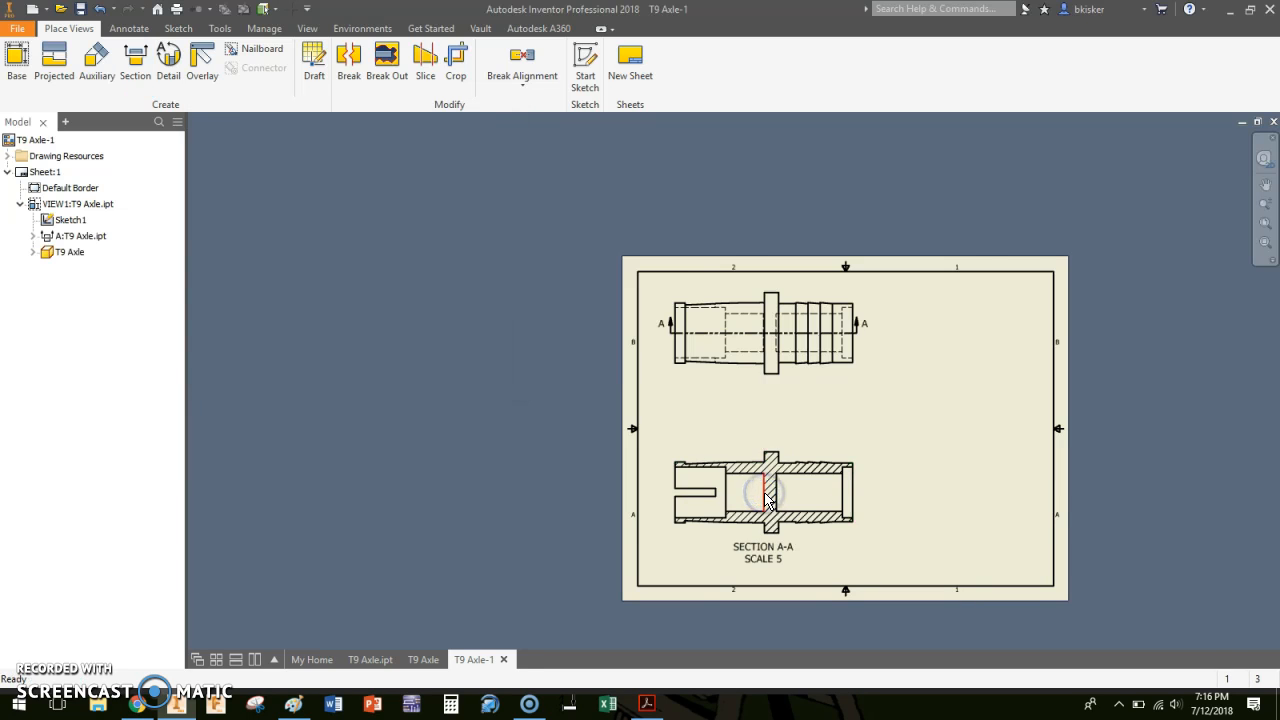
pyautogui.scroll(-3, 794, 499)
pyautogui.moveTo(820, 493)
pyautogui.mouseDown(button='middle')
pyautogui.moveTo(811, 429)
pyautogui.moveTo(663, 480)
pyautogui.moveTo(666, 460)
pyautogui.mouseUp(button='middle')
pyautogui.scroll(1, 821, 480)
pyautogui.scroll(2, 701, 468)
pyautogui.scroll(-1, 663, 480)
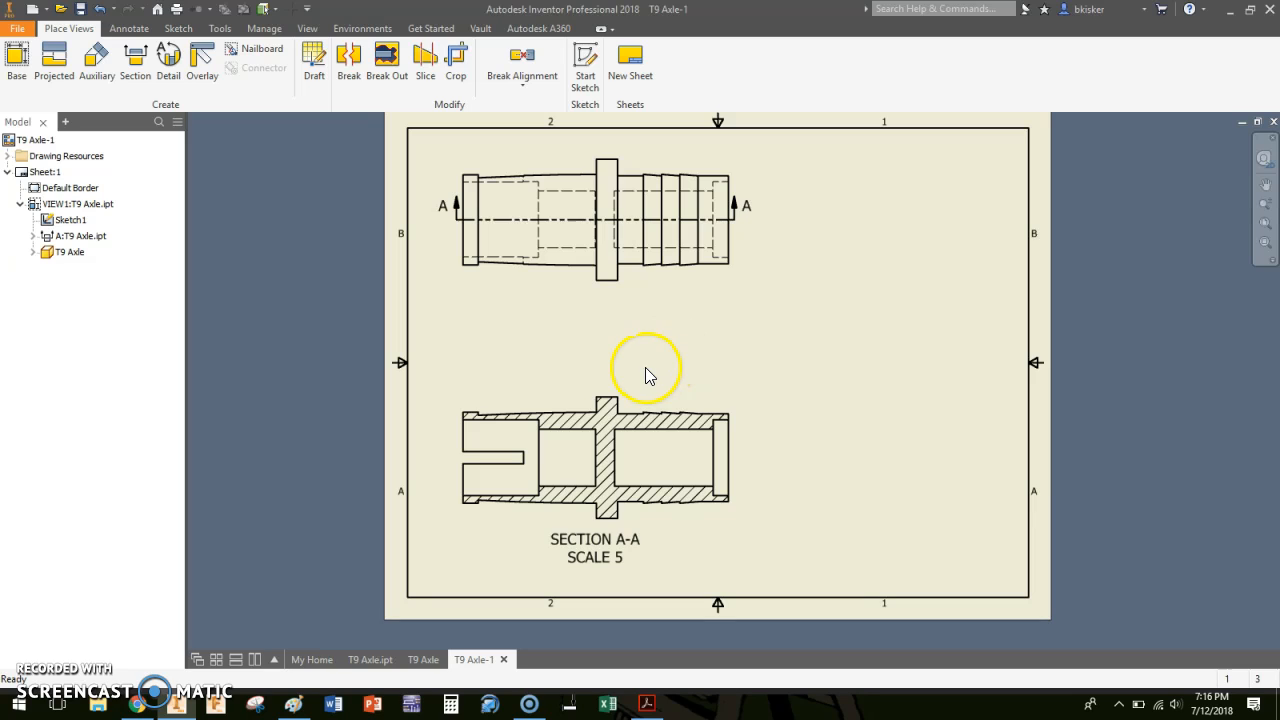
pyautogui.click(466, 254)
pyautogui.rightClick(517, 358)
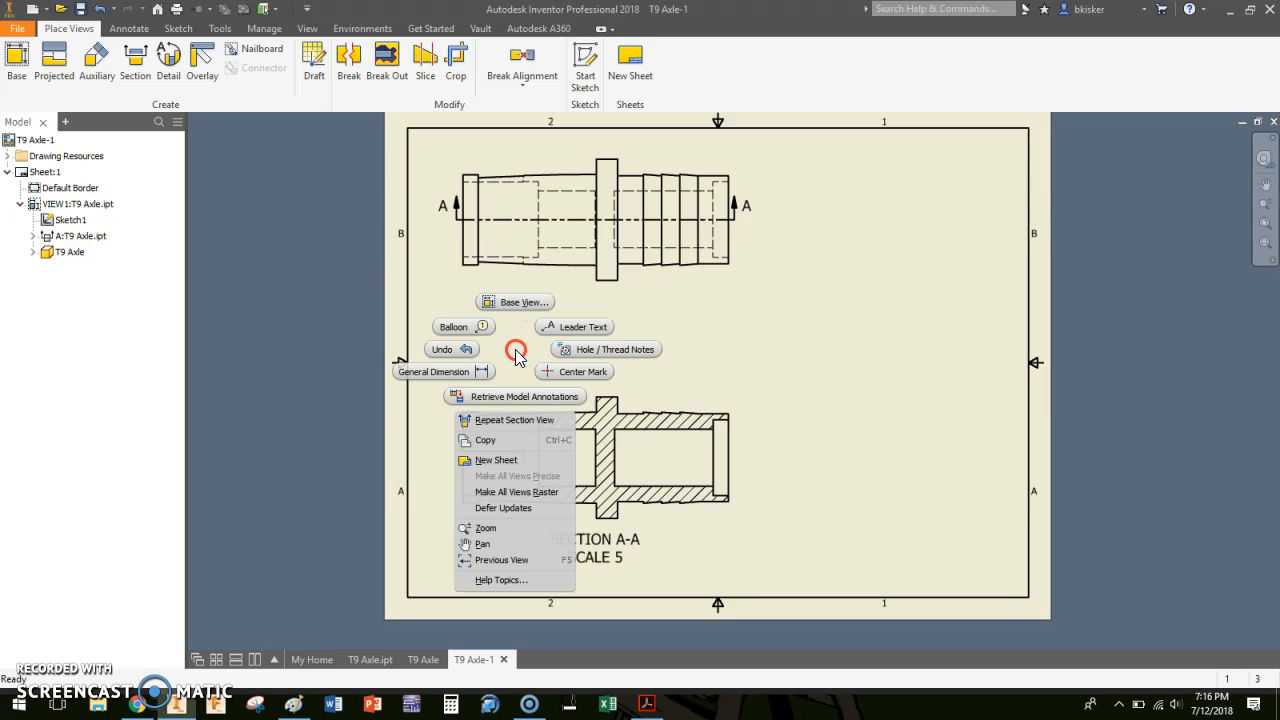
pyautogui.click(510, 351)
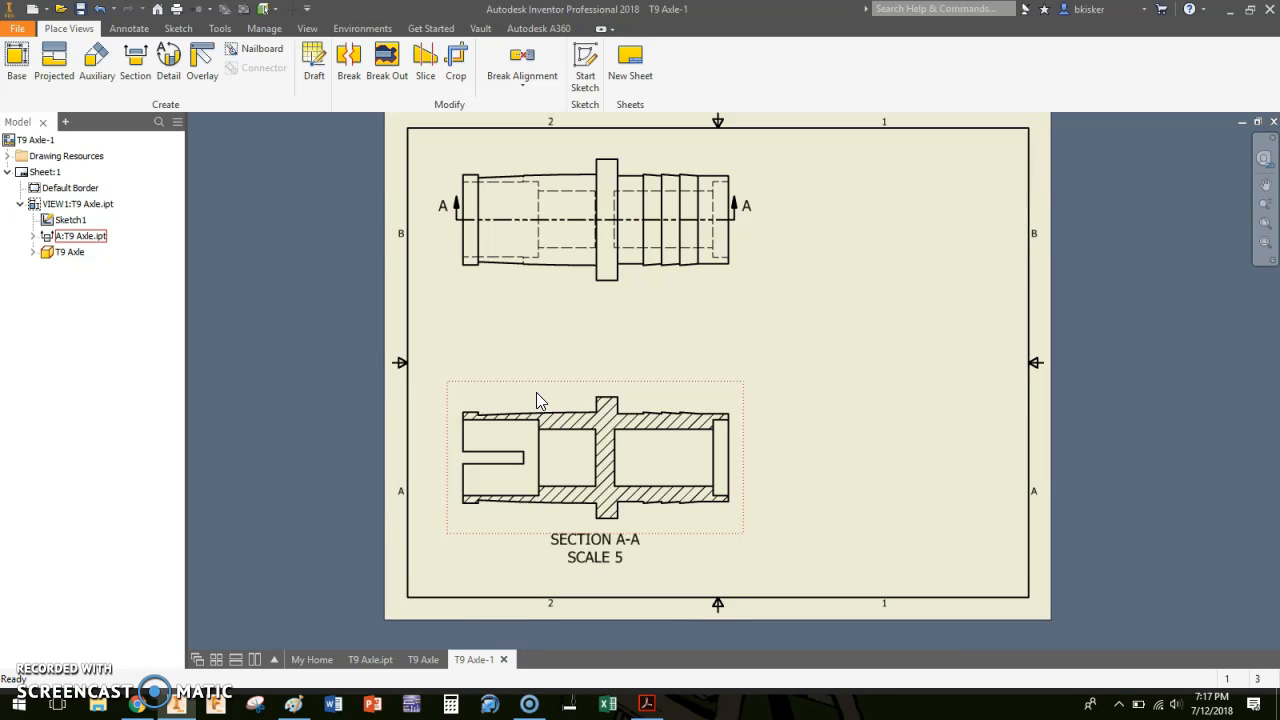
# Step: Add automated centerlines to the section view of the axle with the axis-parallel projection enabled
pyautogui.rightClick(537, 400)
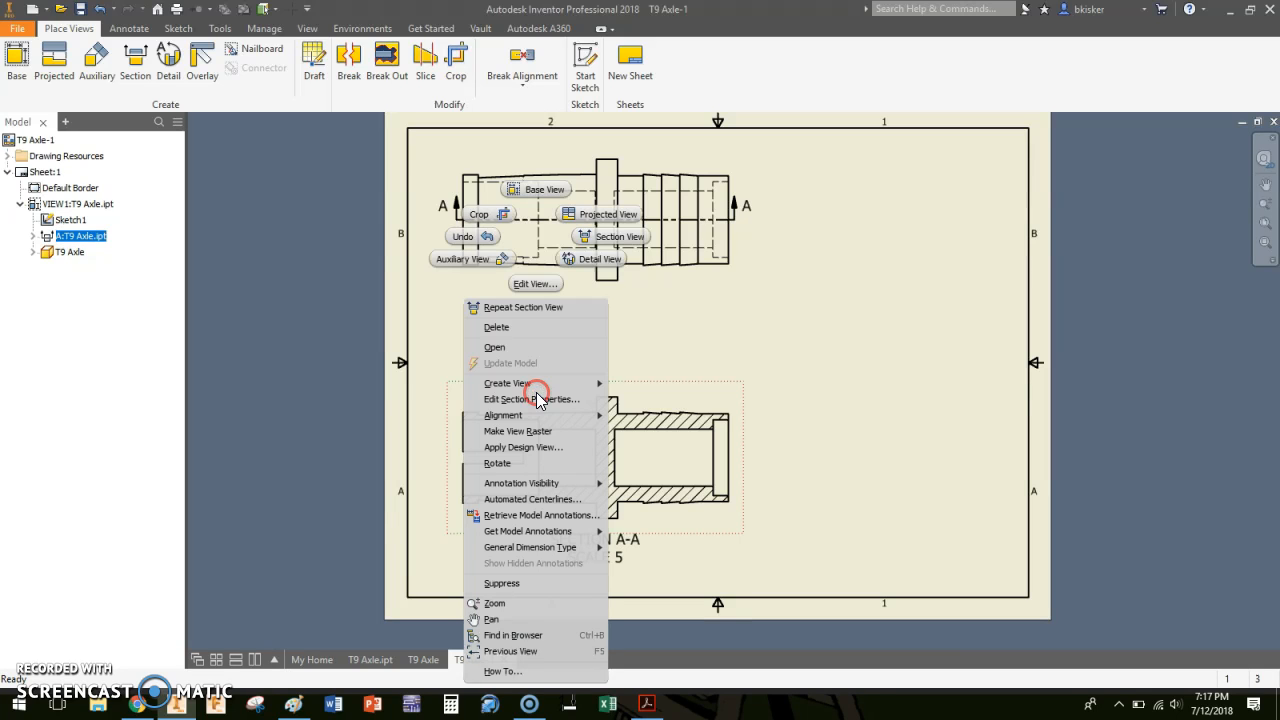
pyautogui.click(528, 498)
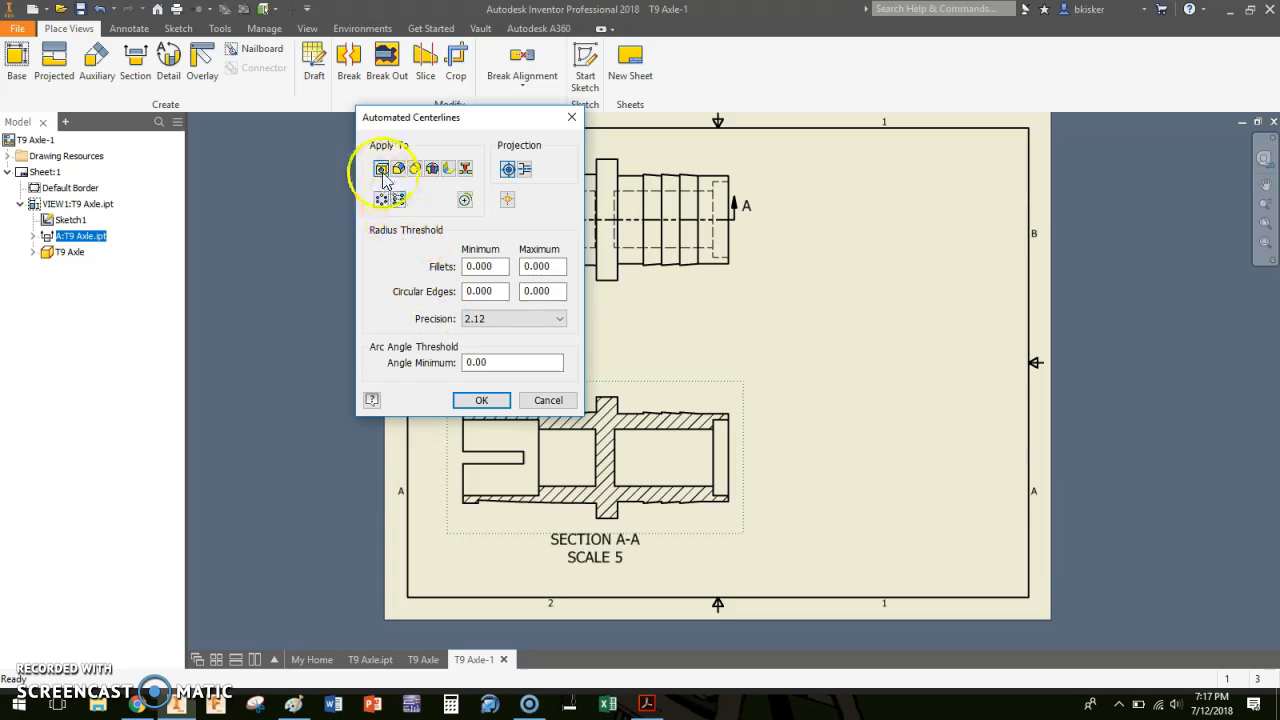
pyautogui.click(525, 170)
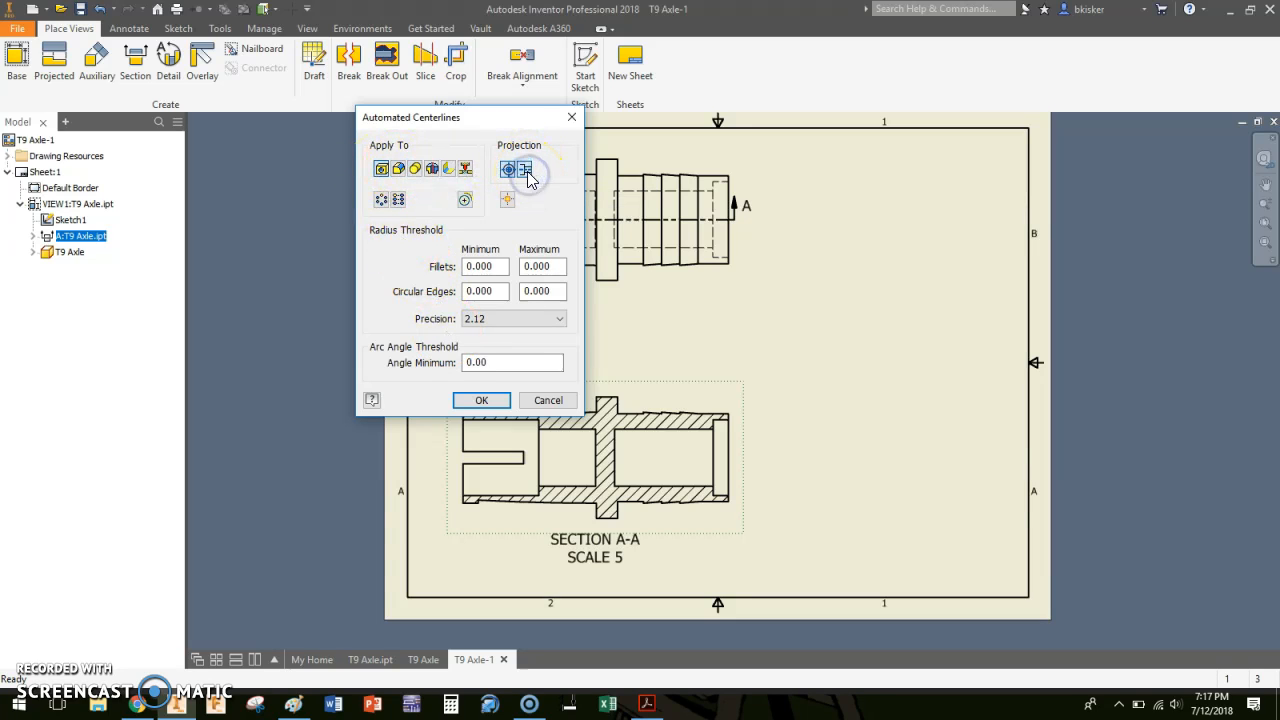
pyautogui.click(505, 398)
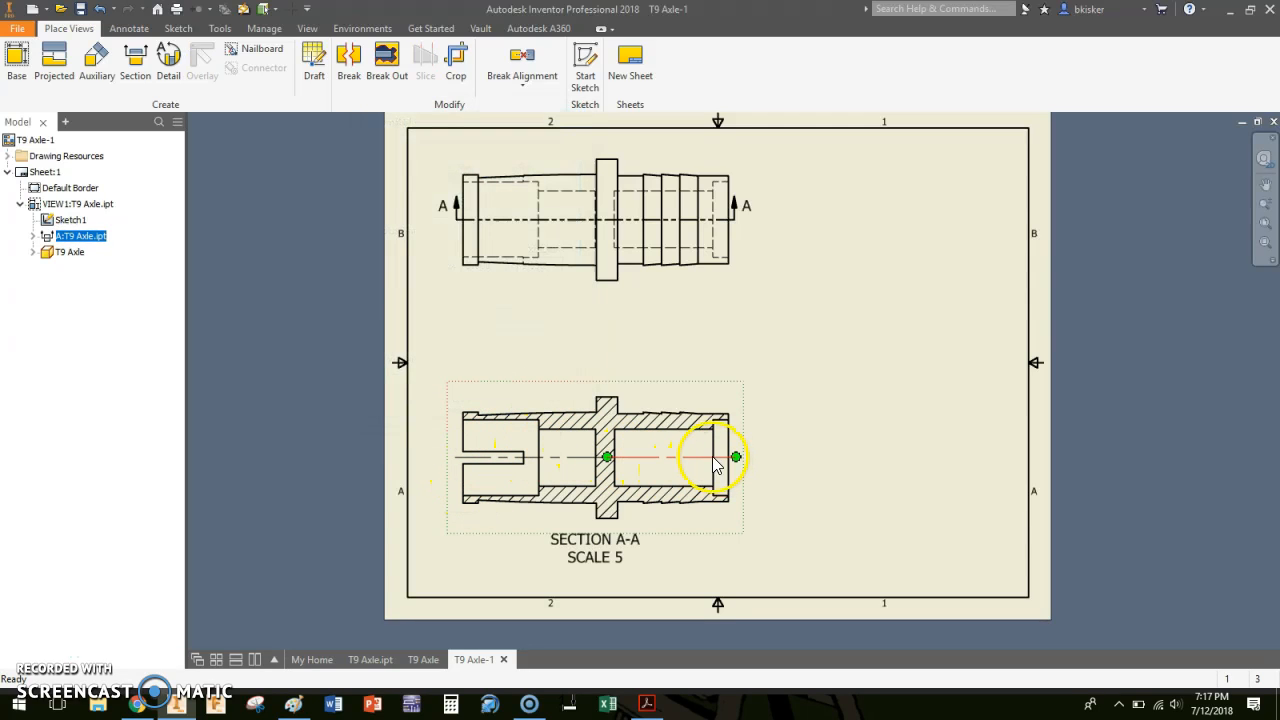
pyautogui.scroll(4, 603, 503)
pyautogui.click(606, 497)
pyautogui.scroll(-3, 606, 497)
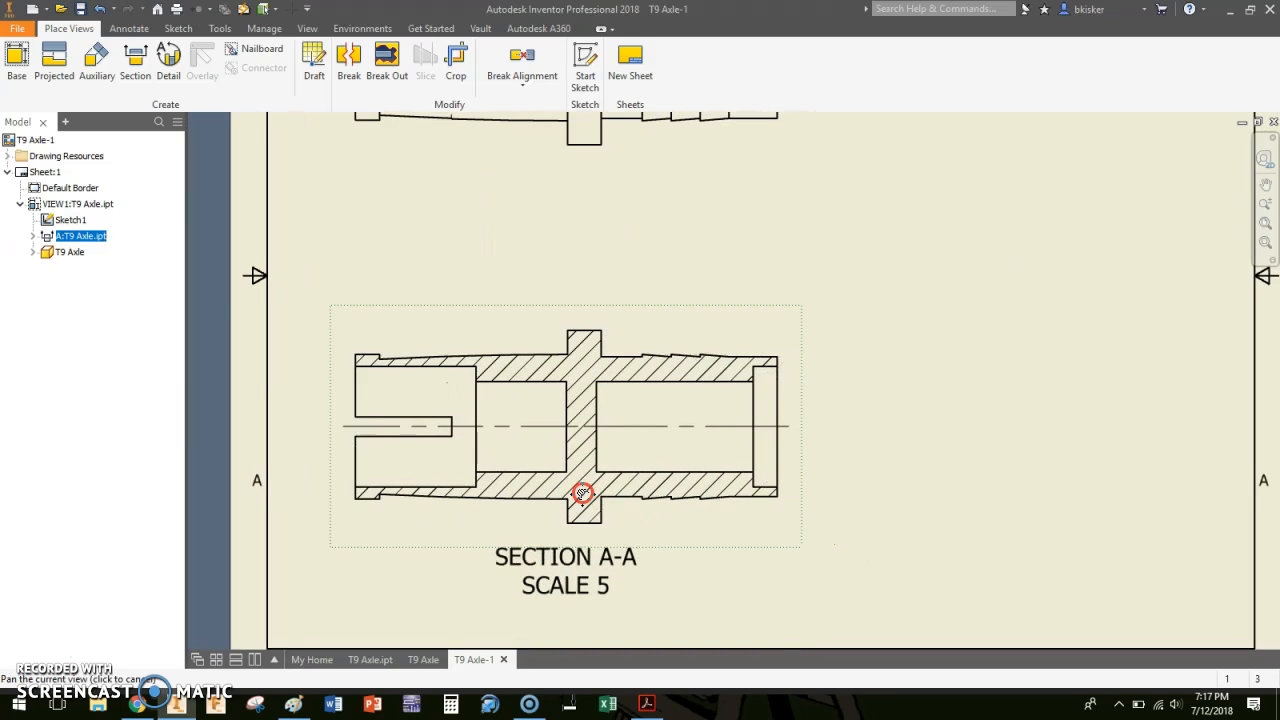
pyautogui.scroll(-2, 820, 460)
pyautogui.moveTo(846, 451)
pyautogui.mouseDown(button='middle')
pyautogui.moveTo(688, 512)
pyautogui.moveTo(682, 498)
pyautogui.mouseUp(button='middle')
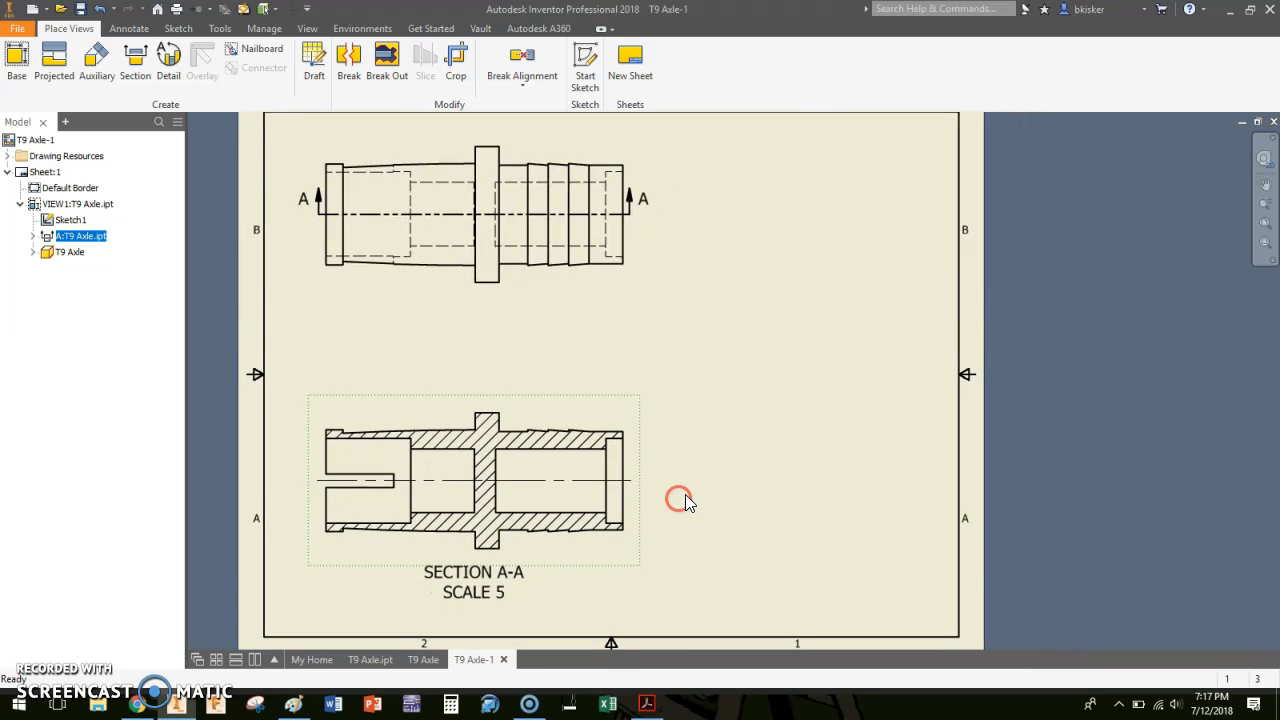
pyautogui.click(688, 493)
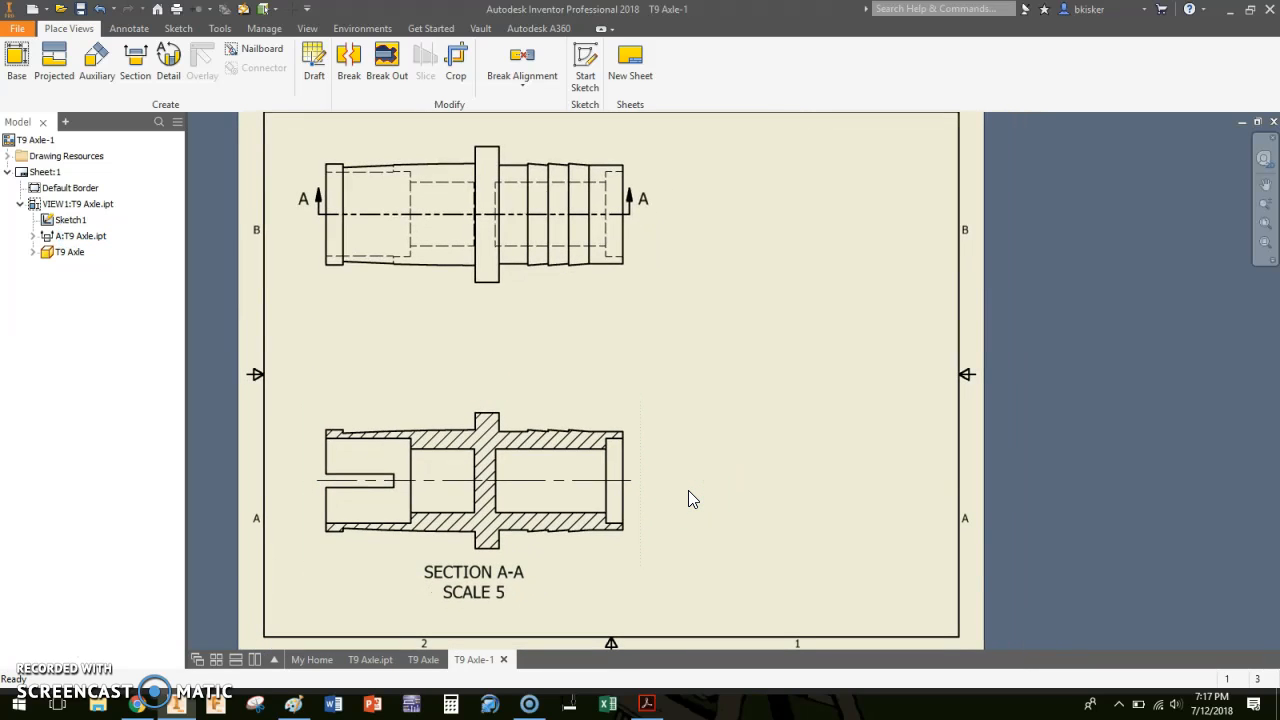